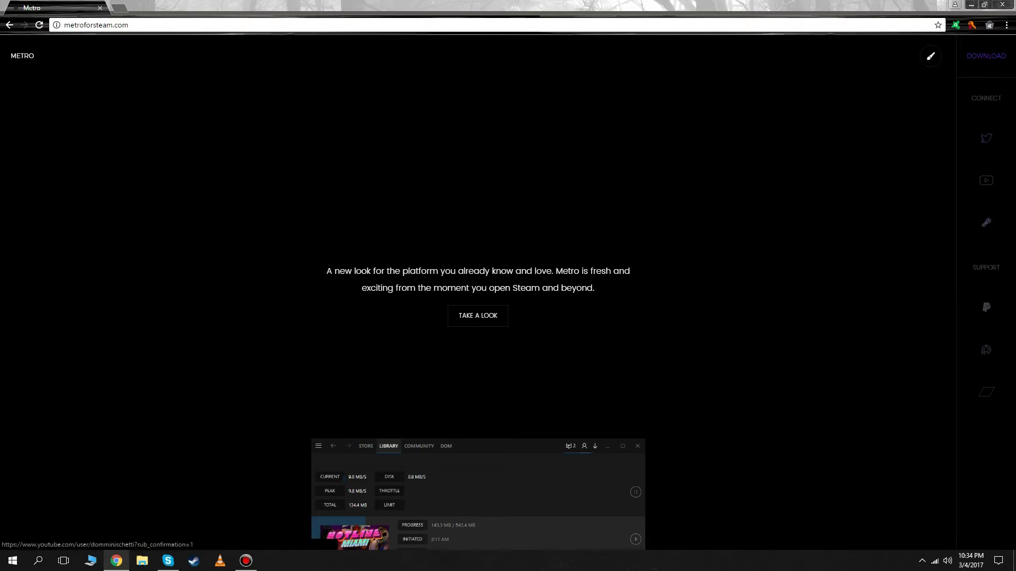
Download the Metro skin archive from metroforsteam.com, close the browser and refresh the desktop.
{"action": "left_click", "coordinate": [985, 55]}
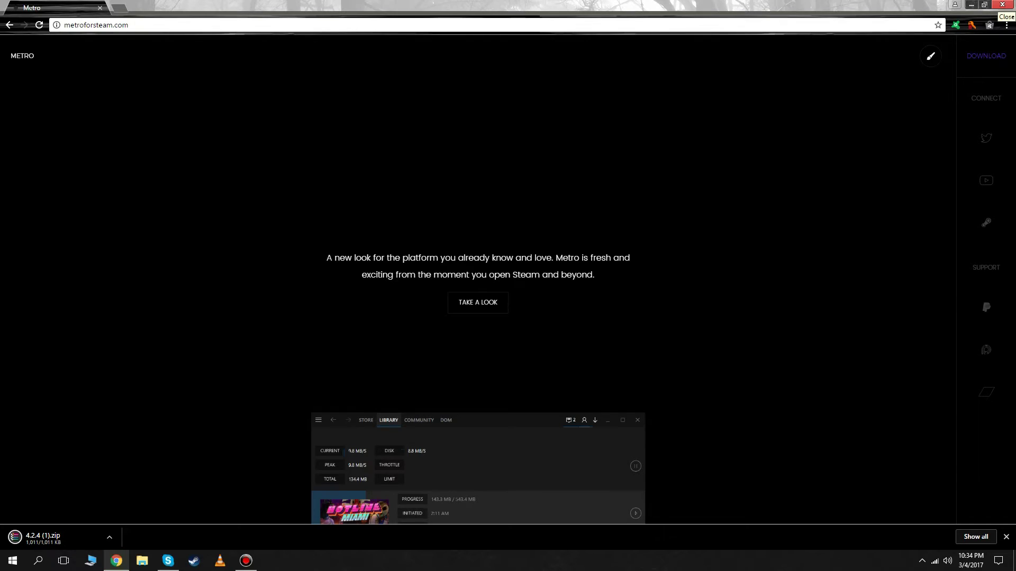
{"action": "left_click", "coordinate": [1002, 5]}
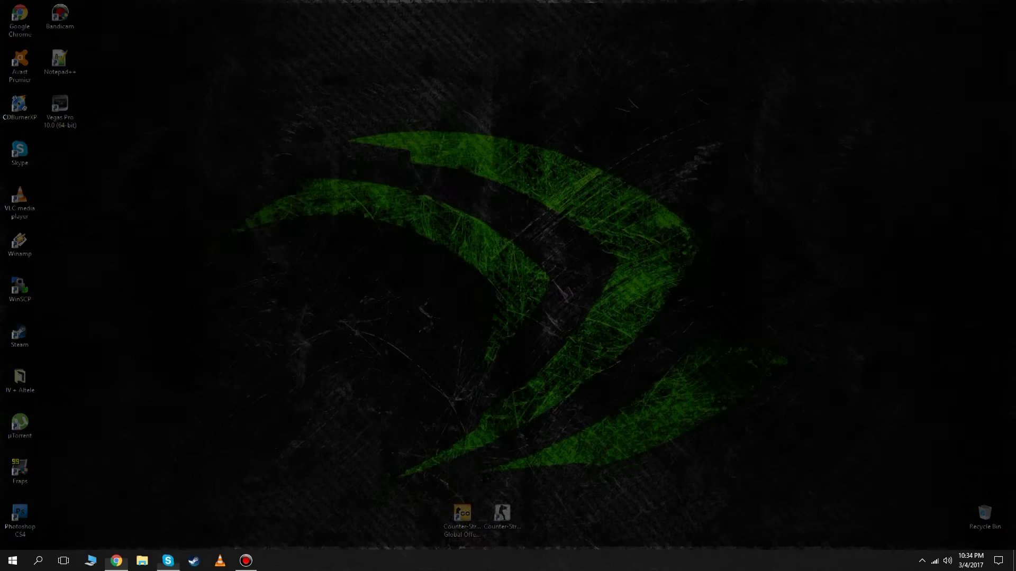
{"action": "right_click", "coordinate": [309, 148]}
{"action": "left_click", "coordinate": [336, 177]}
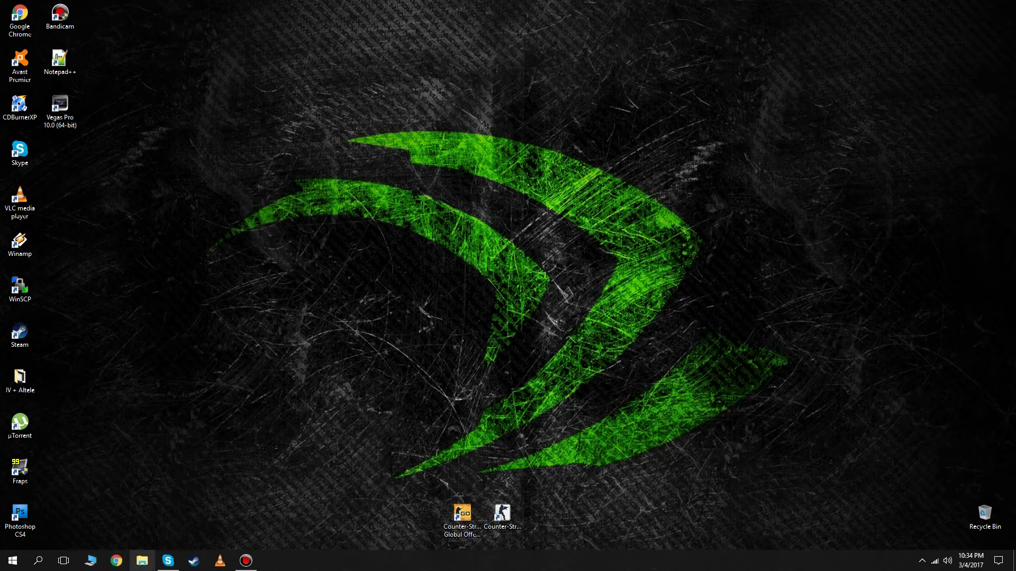
Permanently delete the duplicate archive 4.2.4 (1) from the Downloads folder.
{"action": "left_click", "coordinate": [142, 560]}
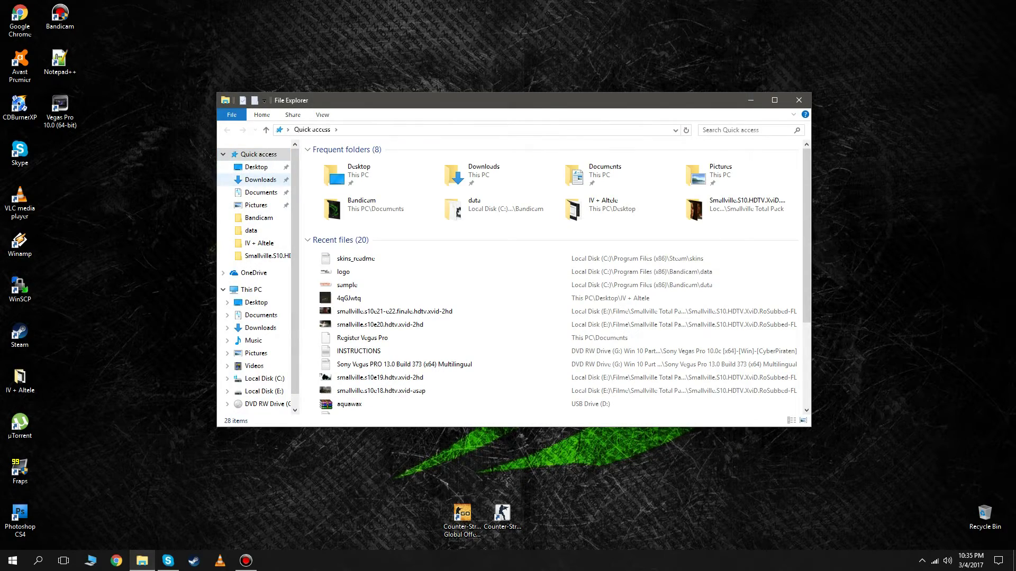
{"action": "left_click", "coordinate": [260, 180]}
{"action": "left_click", "coordinate": [328, 155]}
{"action": "left_click", "coordinate": [369, 154]}
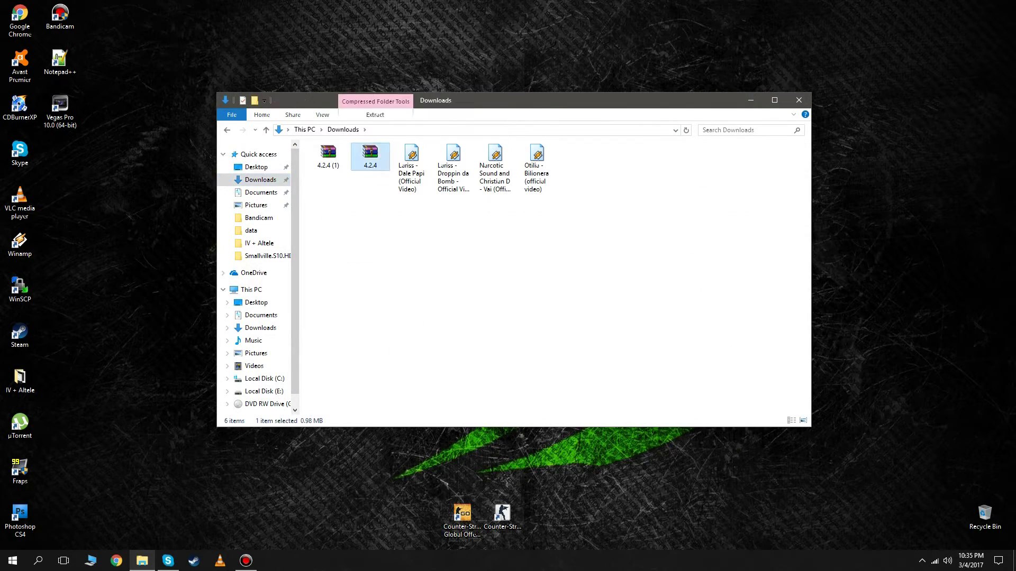
{"action": "left_click", "coordinate": [328, 156]}
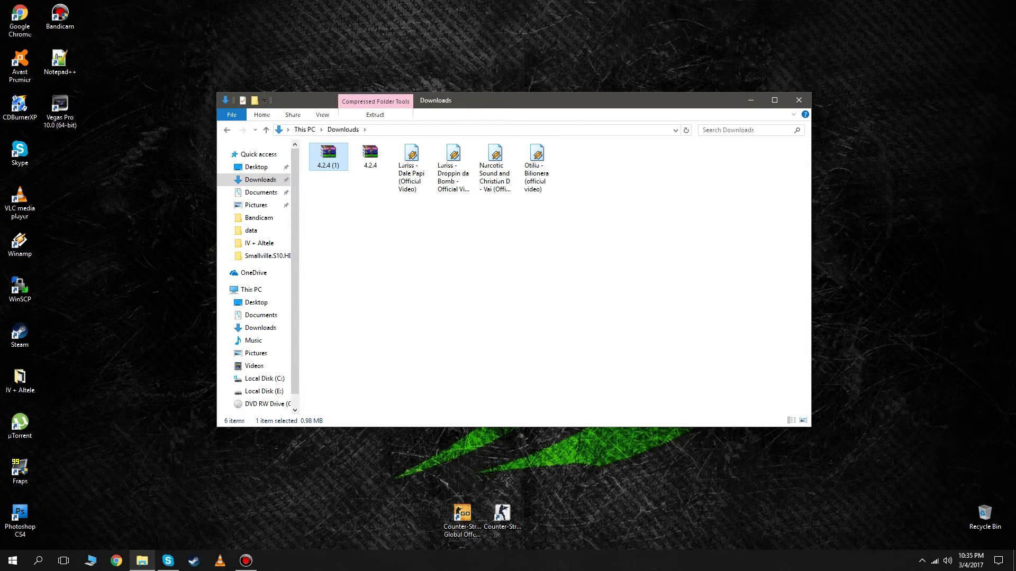
{"action": "key", "text": "shift+Delete"}
{"action": "key", "text": "Return"}
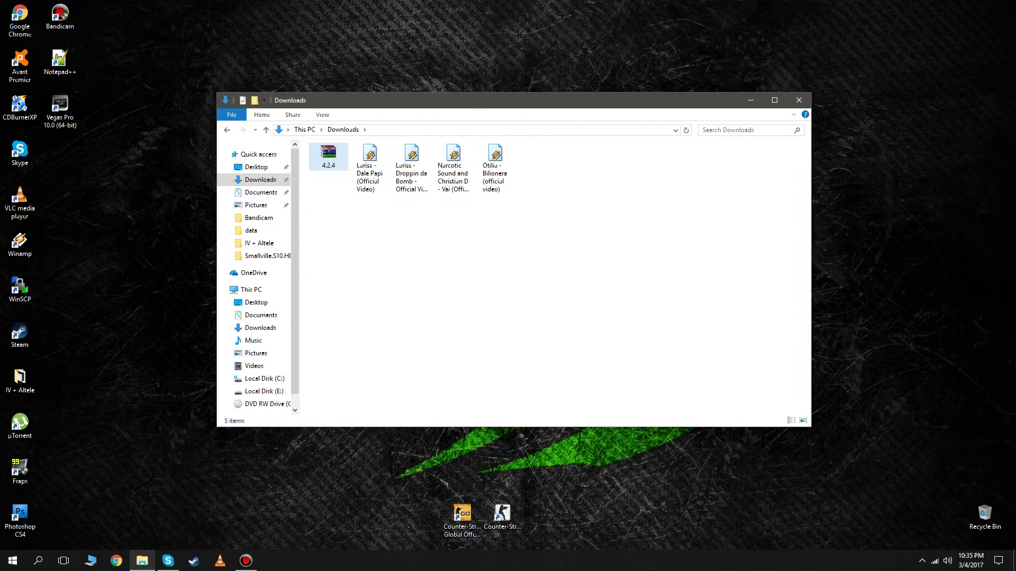
Extract the 4.2.4 archive in Downloads, check the contents of the extracted Metro 4.2.4 folder and return to Downloads.
{"action": "right_click", "coordinate": [329, 154]}
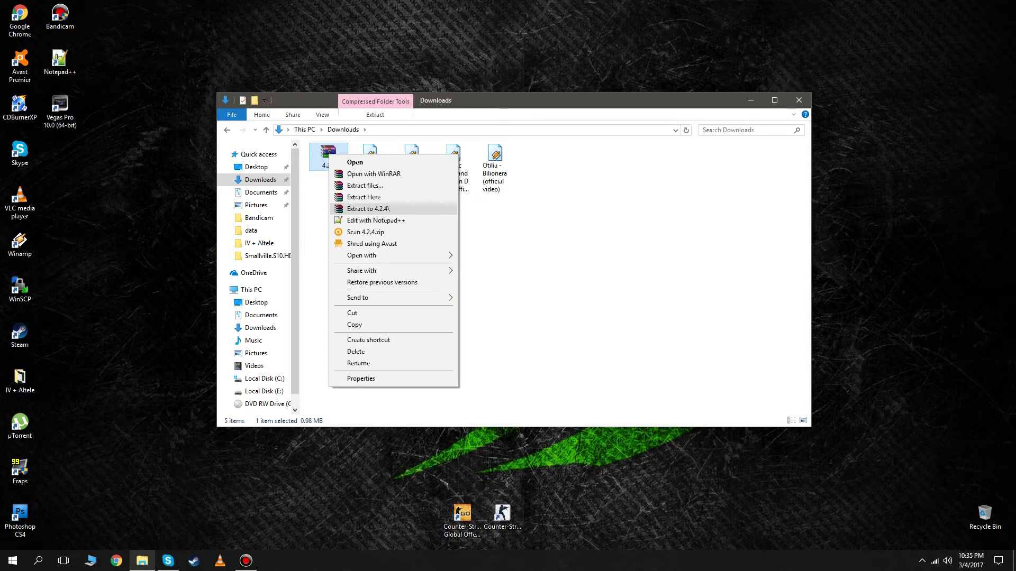
{"action": "left_click", "coordinate": [370, 208]}
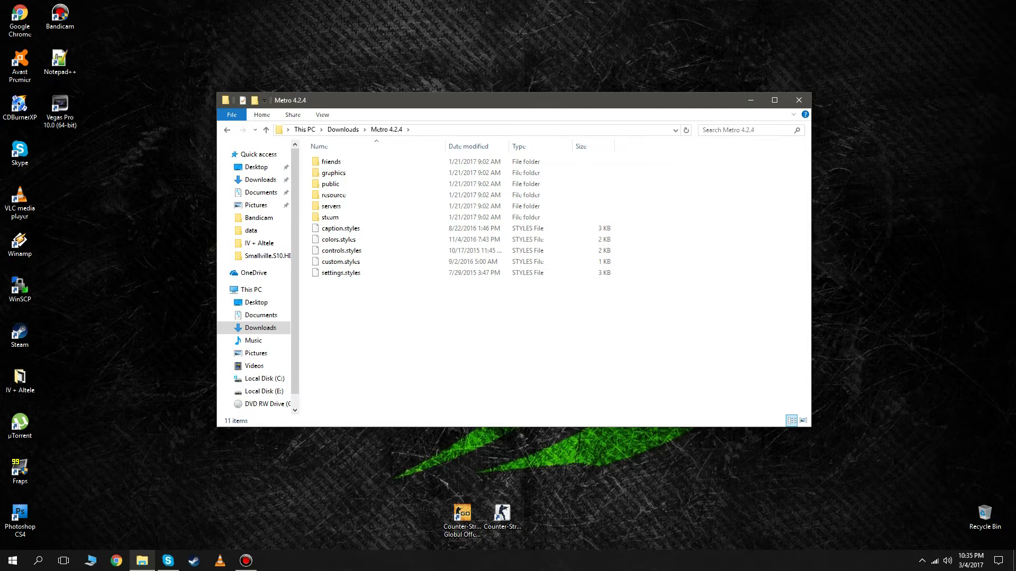
{"action": "key", "text": "BackSpace"}
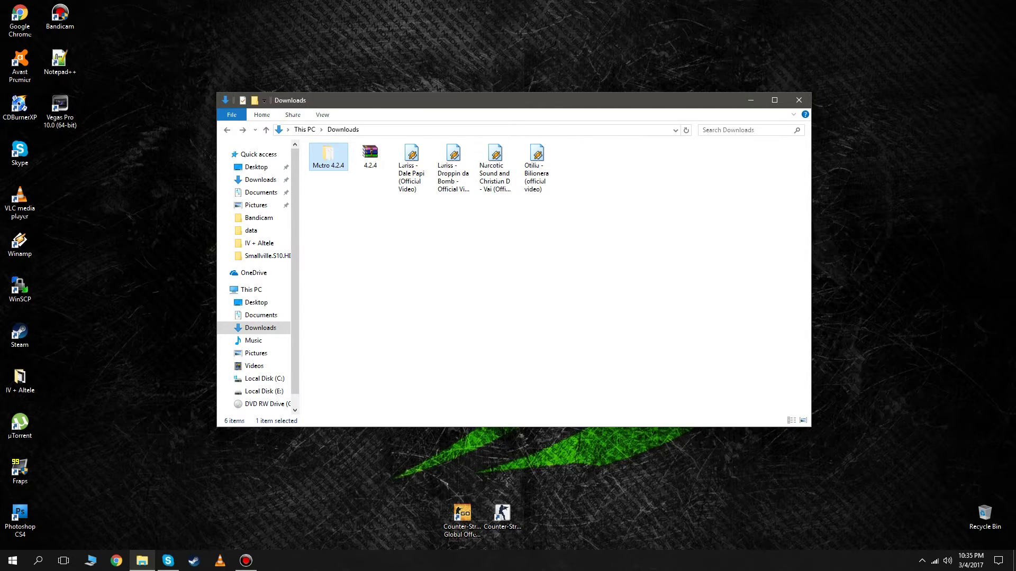
{"action": "right_click", "coordinate": [388, 333]}
{"action": "left_click", "coordinate": [413, 377]}
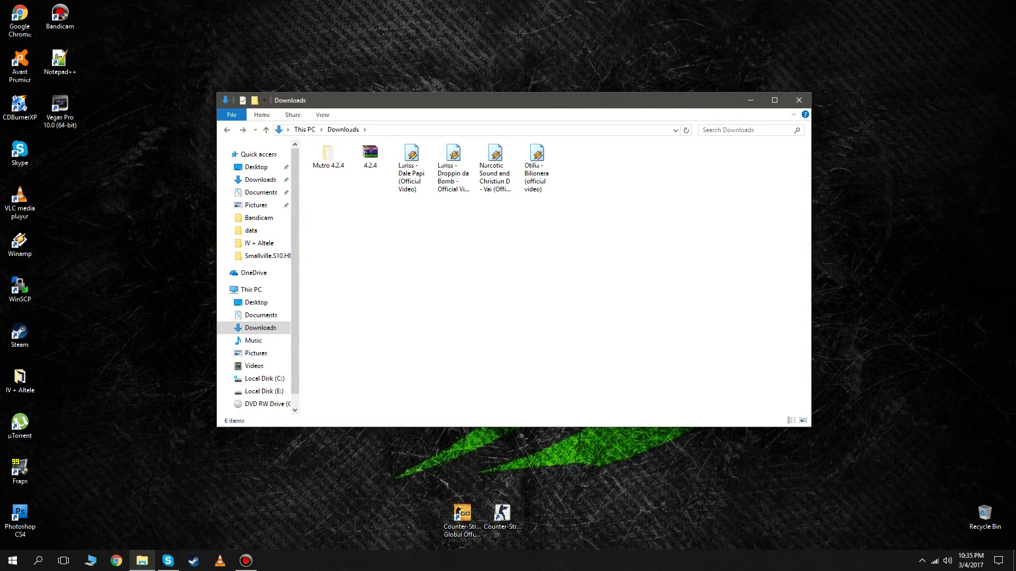
Open the Steam skins folder under C:\Program Files (x86)\Steam in a second File Explorer window.
{"action": "left_click", "coordinate": [91, 560]}
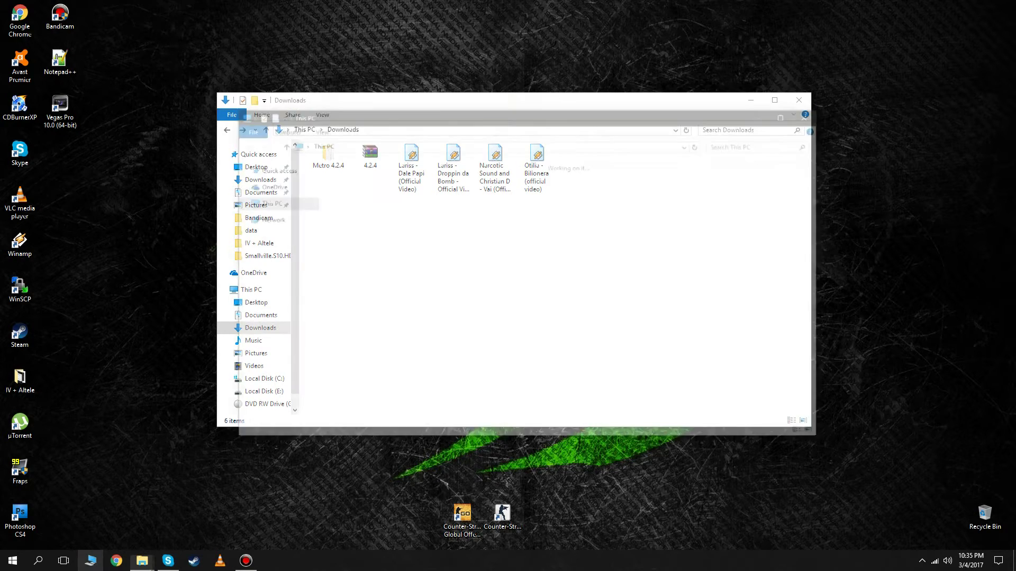
{"action": "double_click", "coordinate": [388, 200]}
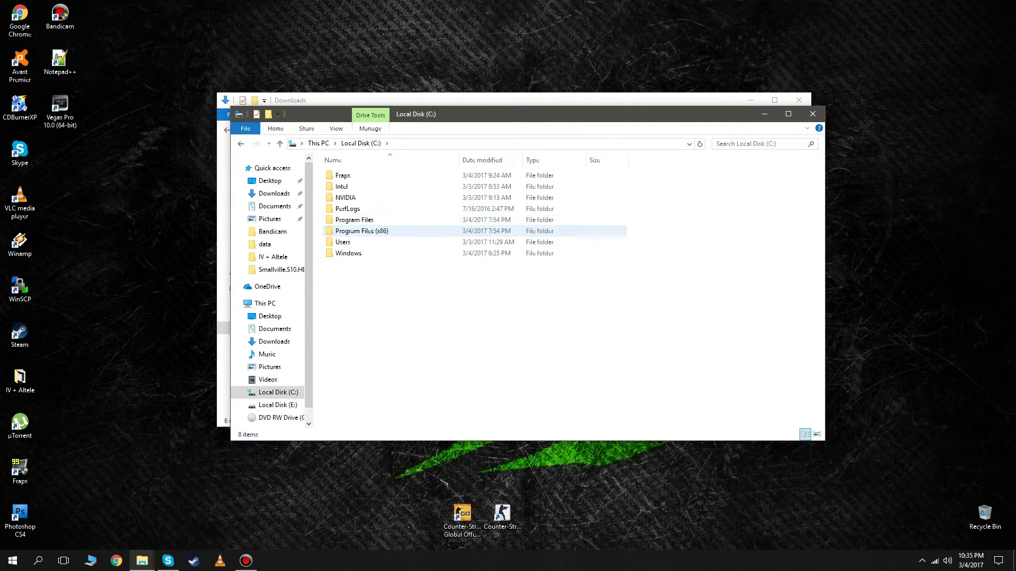
{"action": "double_click", "coordinate": [361, 230]}
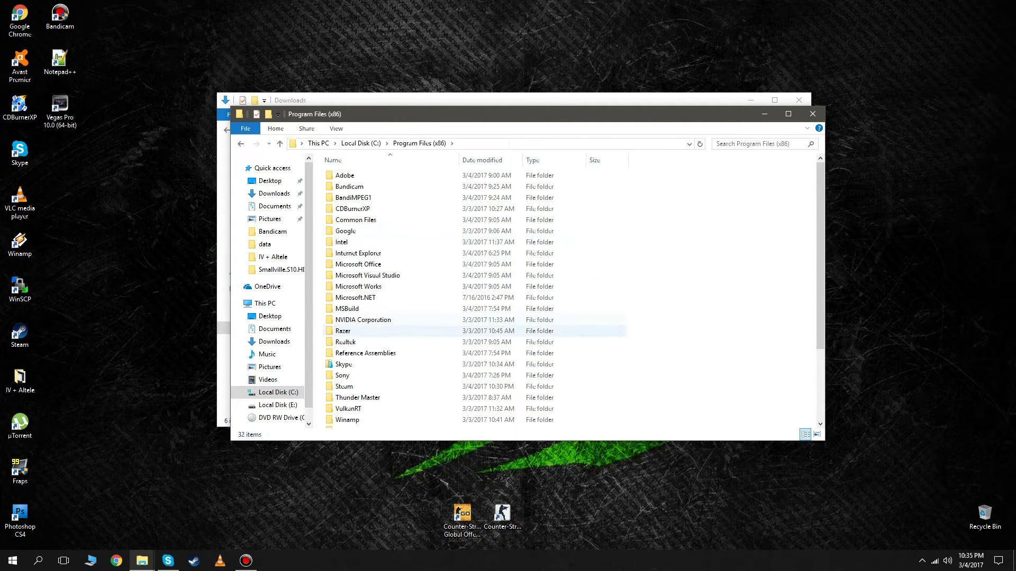
{"action": "double_click", "coordinate": [344, 386]}
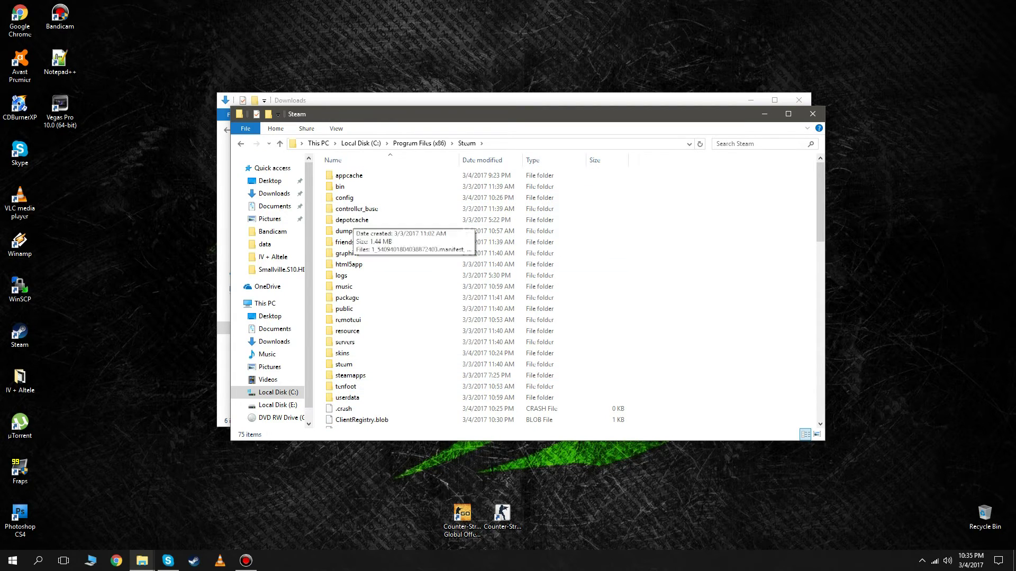
{"action": "scroll", "coordinate": [370, 311], "scroll_direction": "down", "scroll_amount": 1}
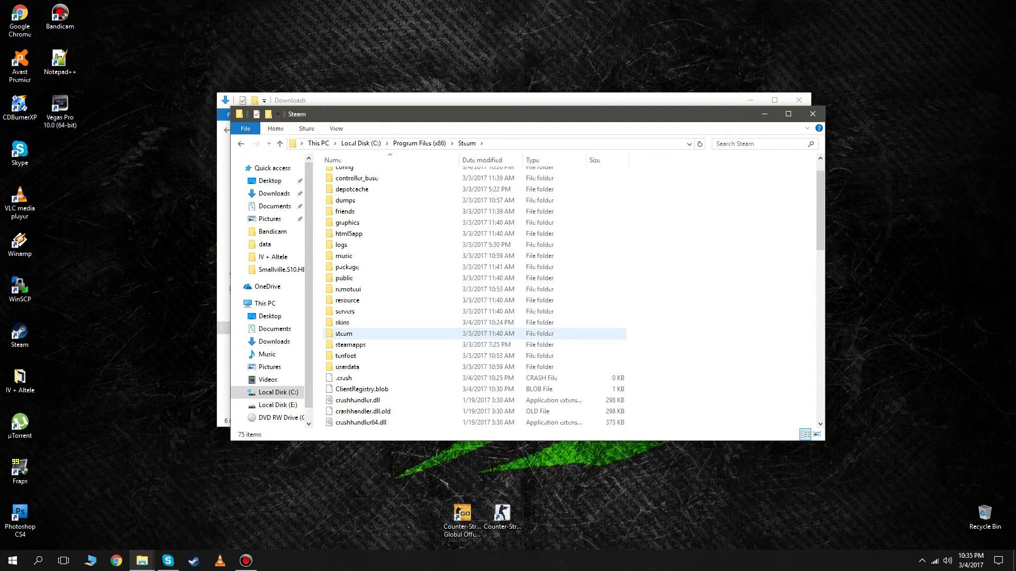
{"action": "double_click", "coordinate": [343, 322]}
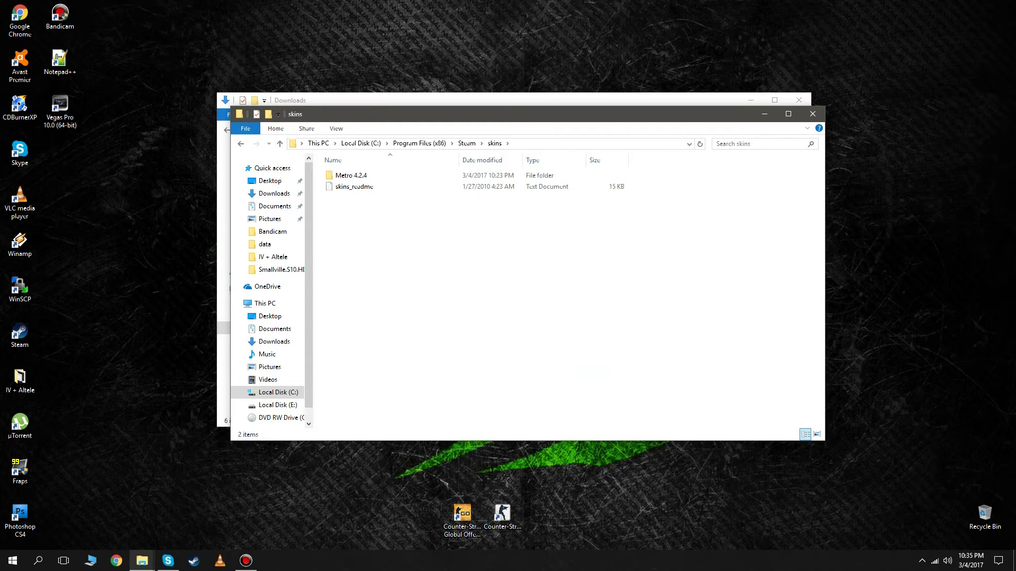
Move the Metro 4.2.4 folder from Downloads into the Steam skins folder, replacing the files with the same names.
{"action": "left_click_drag", "start_coordinate": [419, 118], "coordinate": [434, 213]}
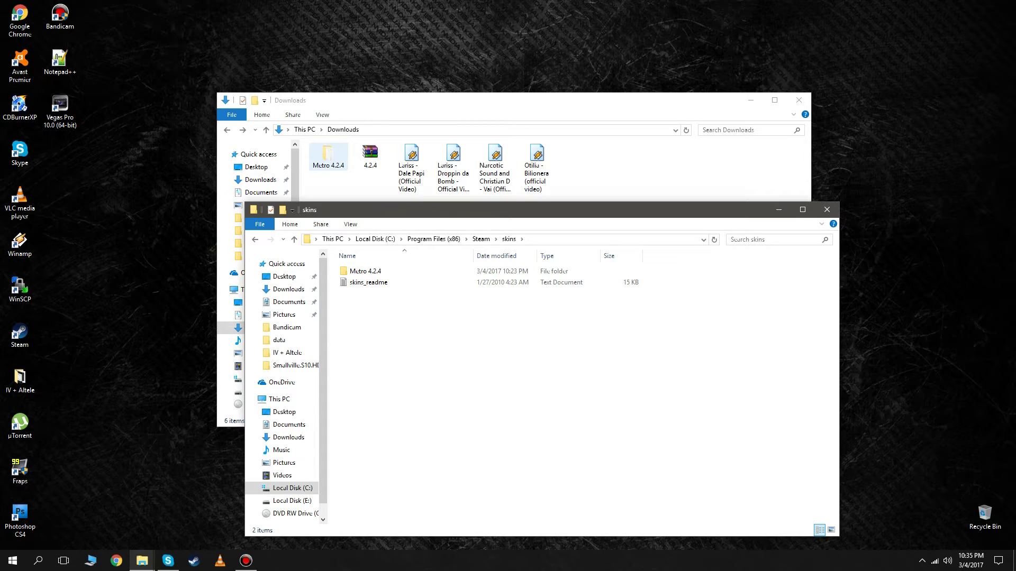
{"action": "left_click", "coordinate": [328, 156]}
{"action": "left_click_drag", "start_coordinate": [328, 156], "coordinate": [427, 392]}
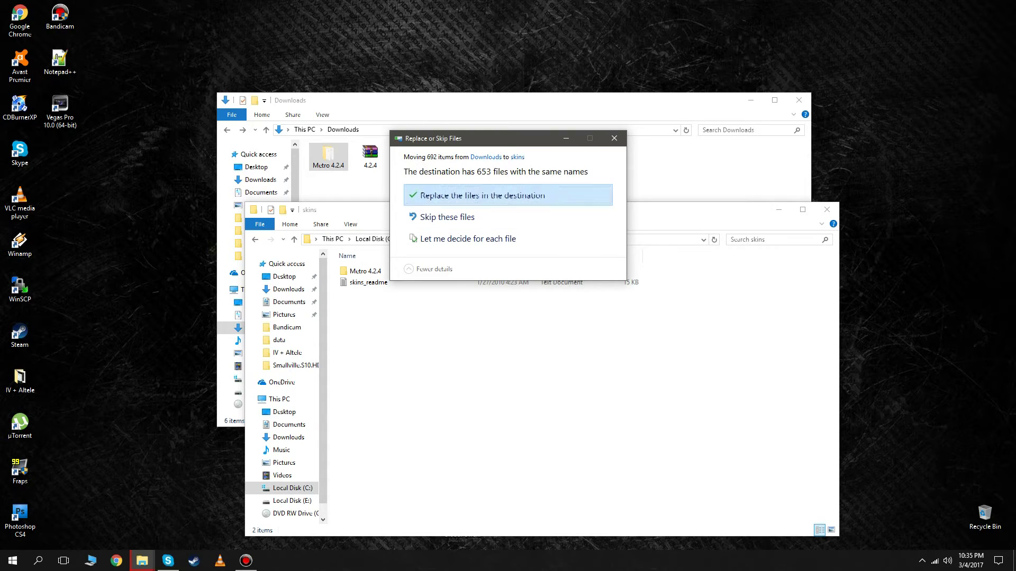
{"action": "key", "text": "Return"}
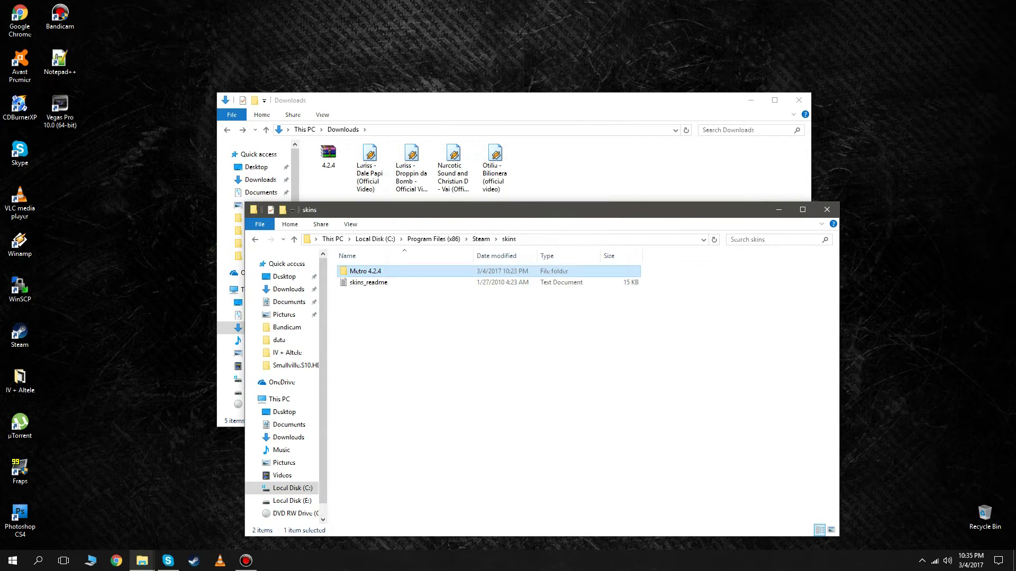
Close the skins and Downloads folder windows and refresh the desktop.
{"action": "left_click", "coordinate": [826, 210]}
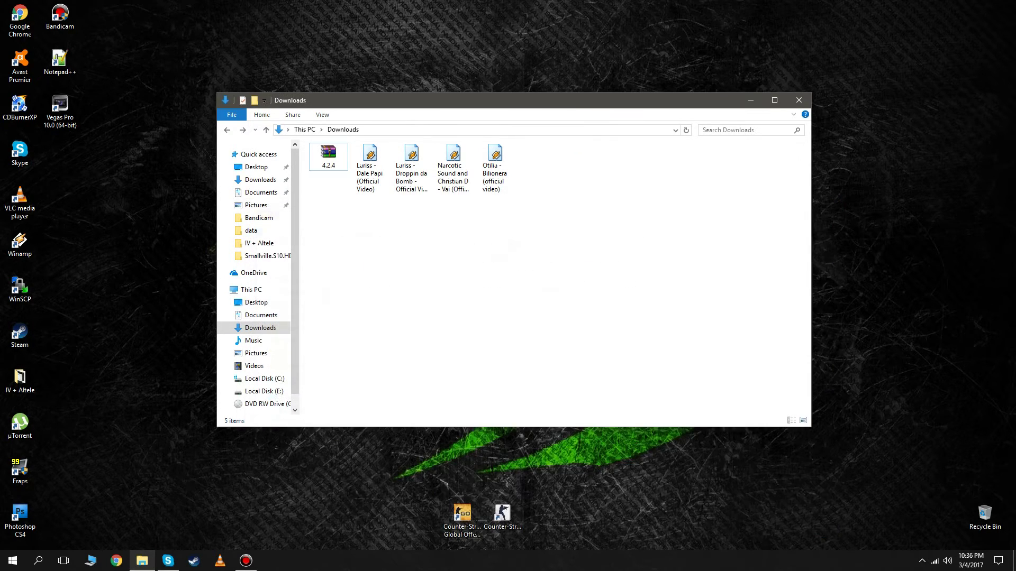
{"action": "left_click", "coordinate": [328, 156]}
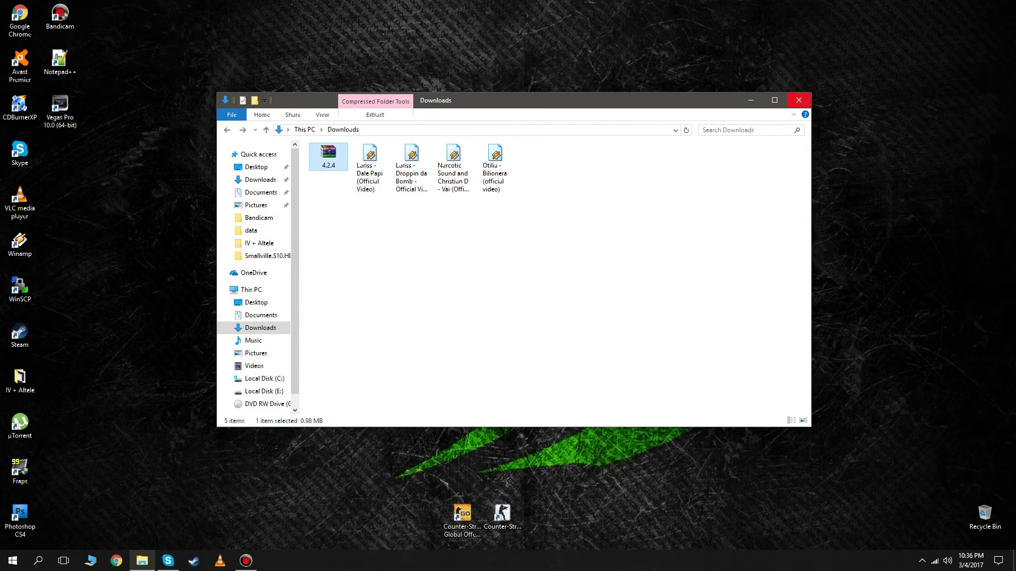
{"action": "left_click", "coordinate": [798, 100]}
{"action": "right_click", "coordinate": [513, 88]}
{"action": "left_click", "coordinate": [535, 117]}
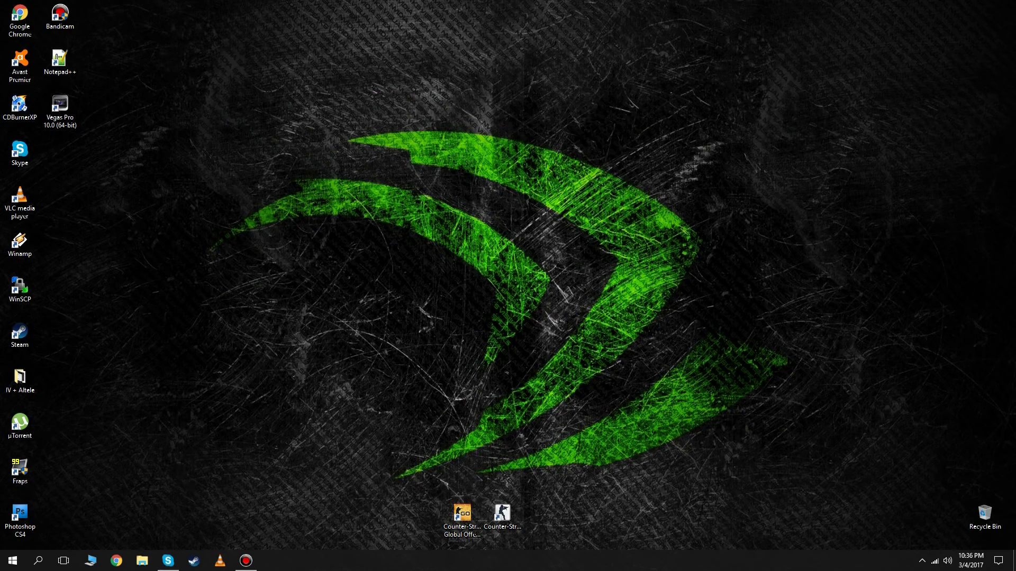
{"action": "right_click", "coordinate": [309, 143]}
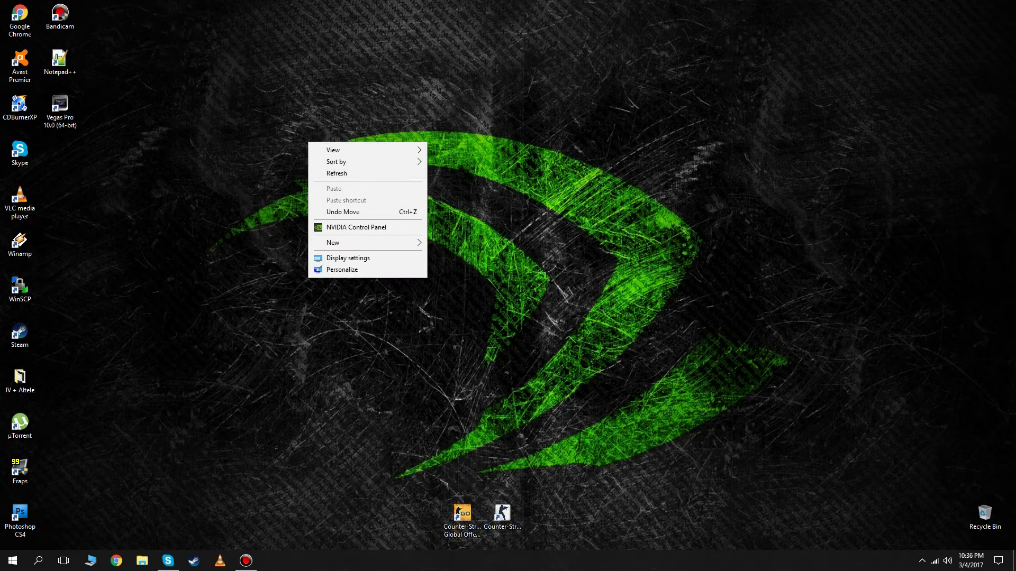
{"action": "left_click", "coordinate": [337, 173]}
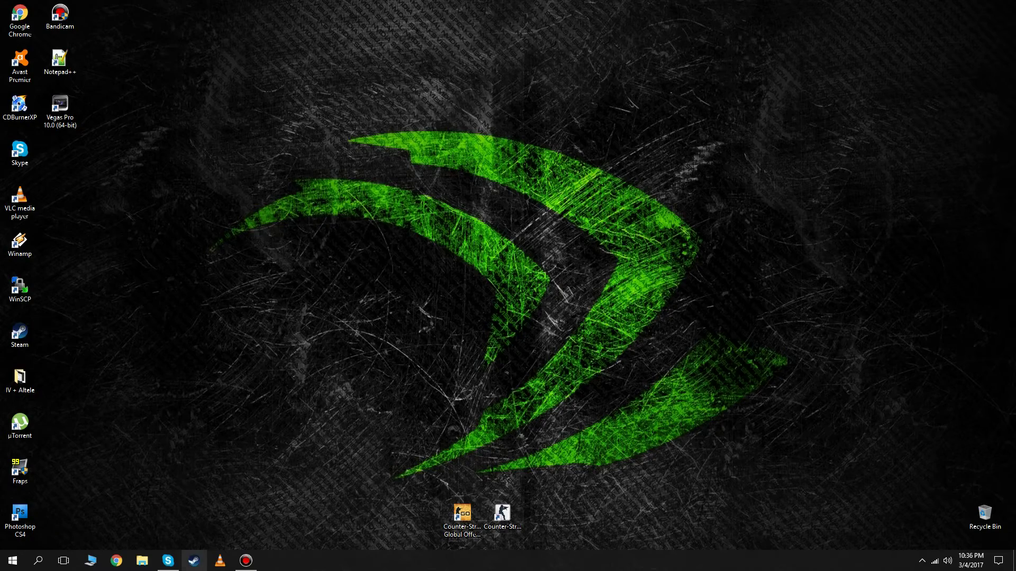
Switch to Steam, set the skin to < default skin > in the interface settings and restart Steam.
{"action": "left_click", "coordinate": [193, 560]}
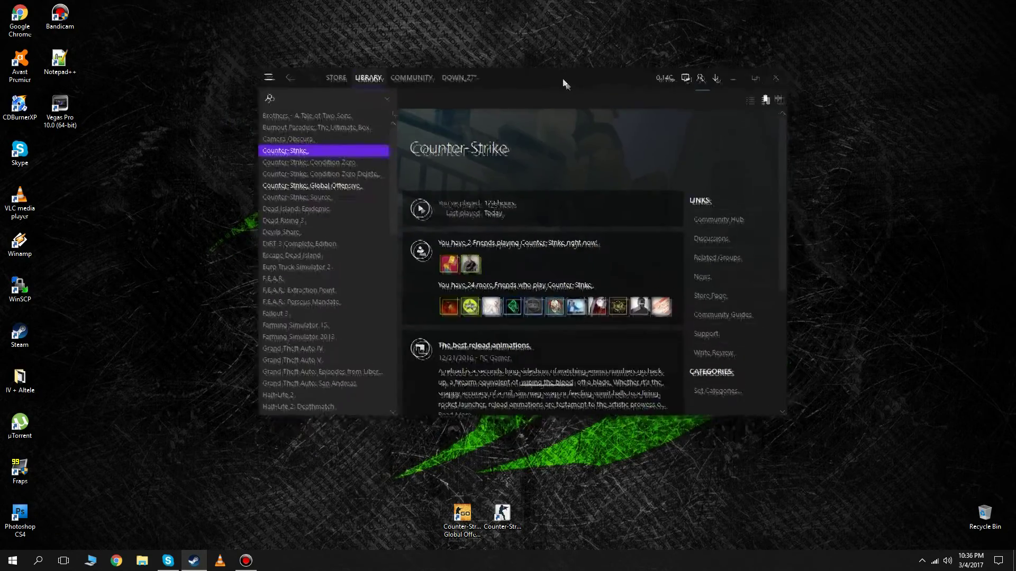
{"action": "left_click", "coordinate": [288, 103]}
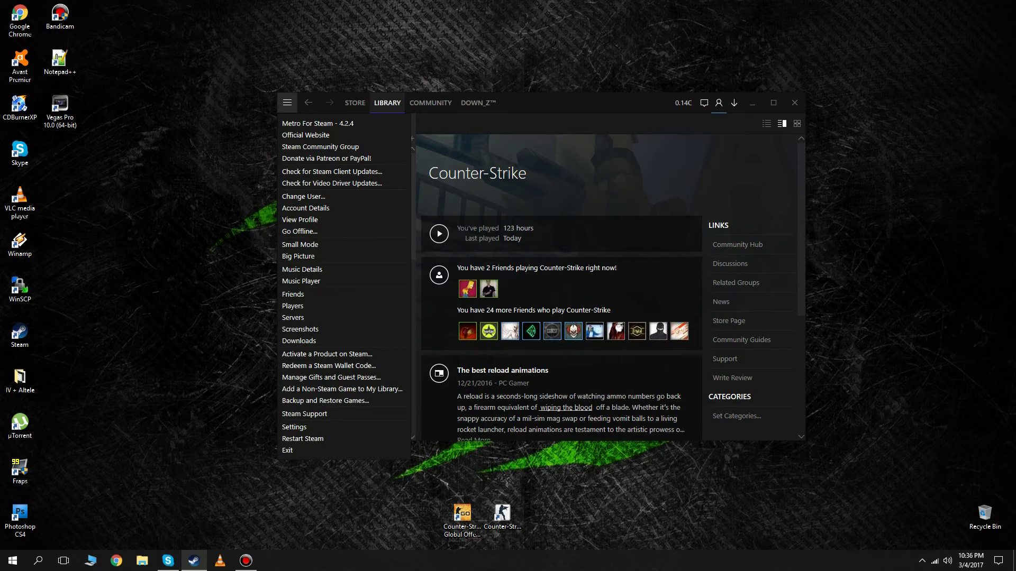
{"action": "left_click", "coordinate": [294, 427]}
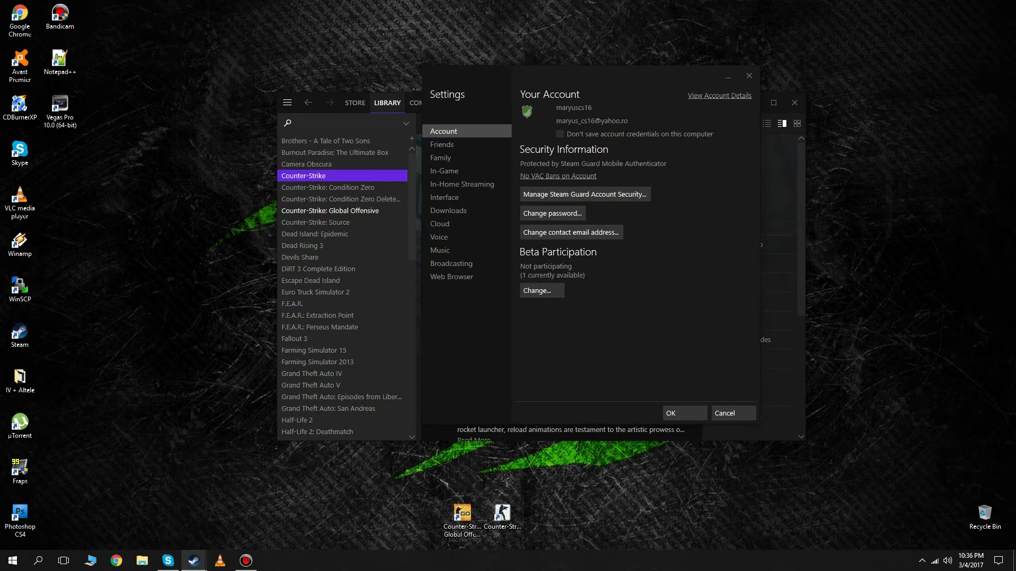
{"action": "left_click", "coordinate": [444, 197]}
{"action": "left_click", "coordinate": [601, 194]}
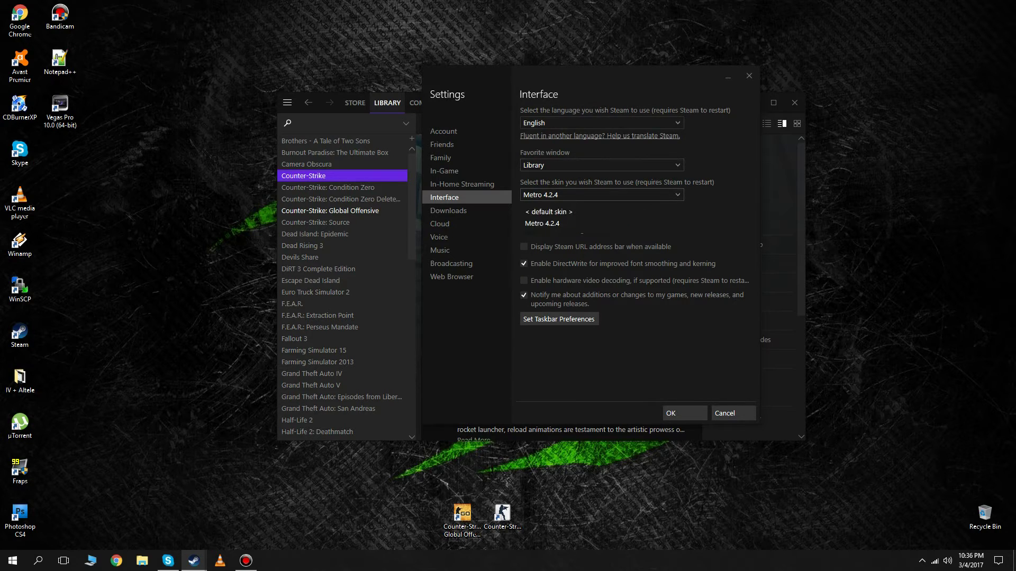
{"action": "left_click", "coordinate": [549, 212]}
{"action": "left_click", "coordinate": [682, 413]}
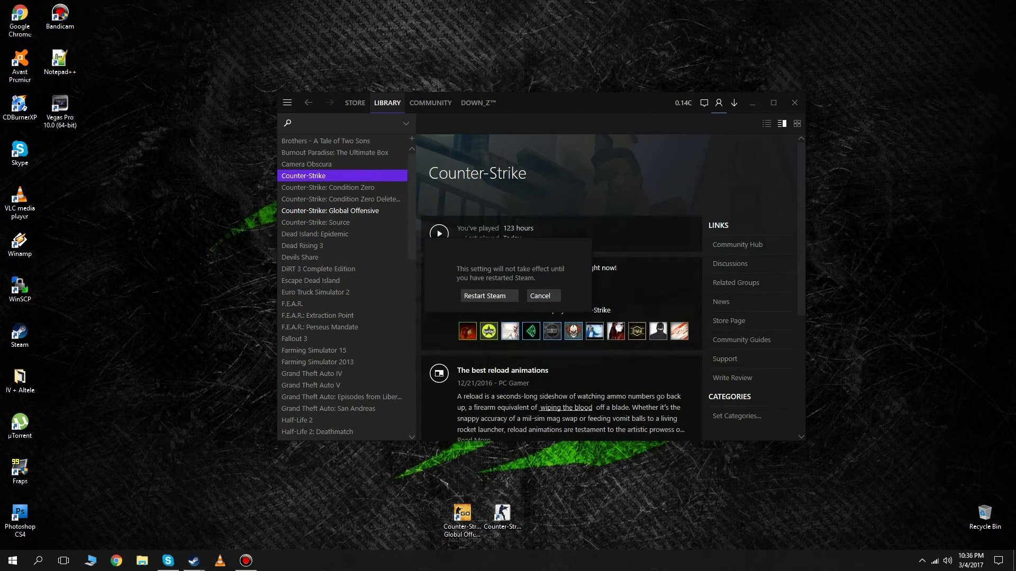
{"action": "left_click", "coordinate": [484, 296]}
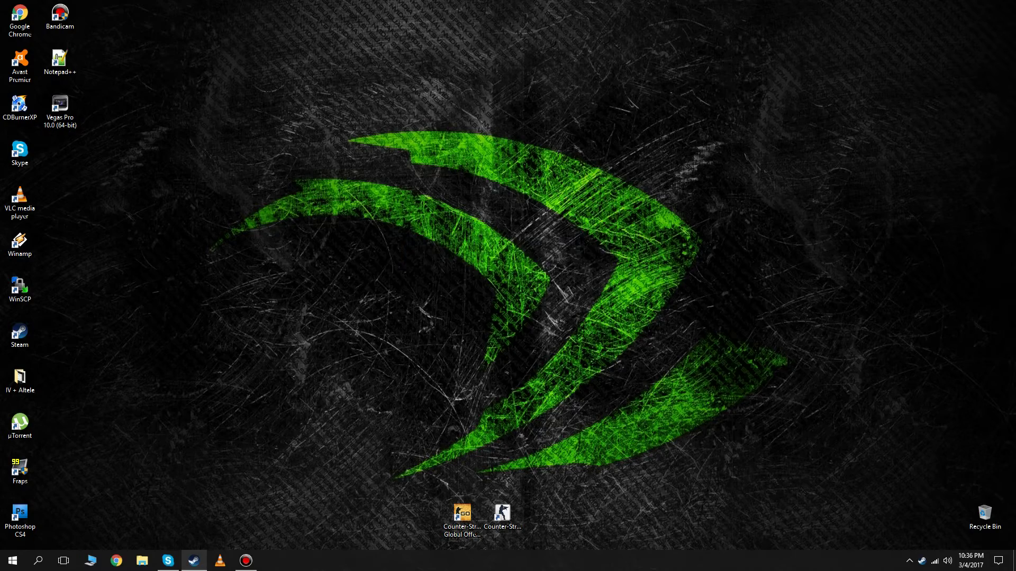
Reposition the restarted Steam window and examine the default skin's menus and game library.
{"action": "left_click_drag", "start_coordinate": [617, 109], "coordinate": [595, 155]}
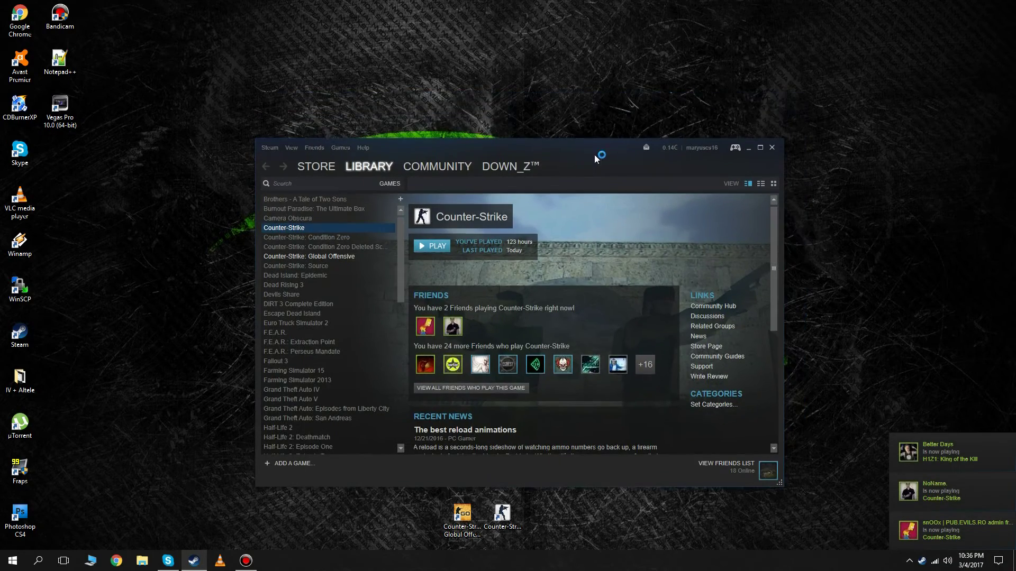
{"action": "left_click", "coordinate": [269, 148]}
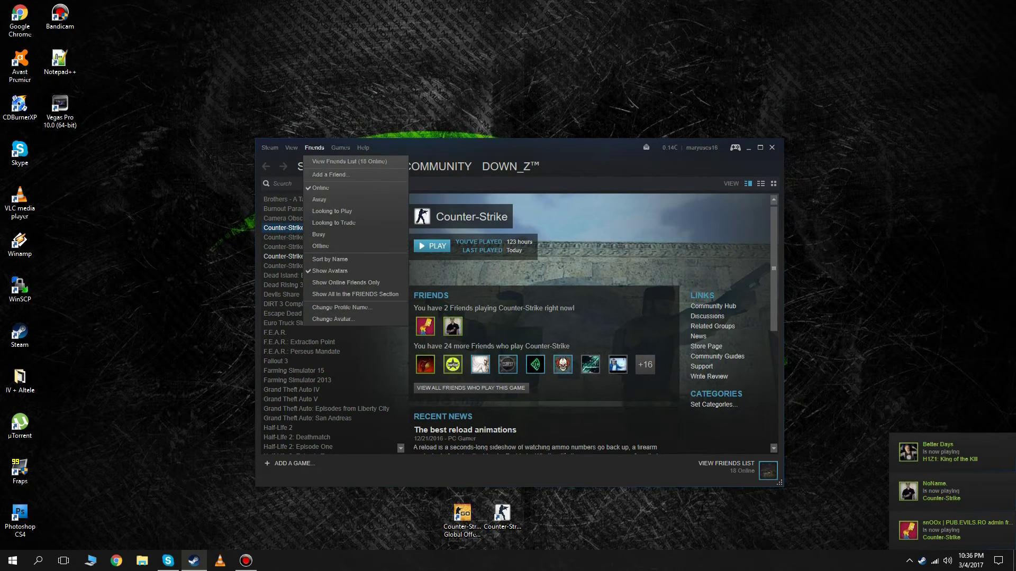
{"action": "mouse_move", "coordinate": [270, 148]}
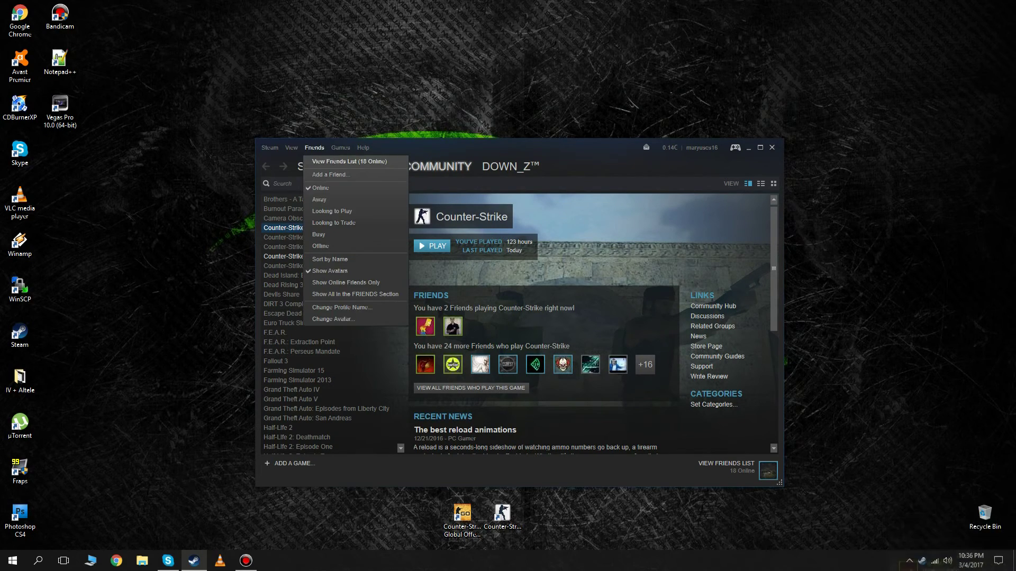
{"action": "key", "text": "Escape"}
{"action": "scroll", "coordinate": [544, 323], "scroll_direction": "down", "scroll_amount": 3}
{"action": "scroll", "coordinate": [543, 323], "scroll_direction": "up", "scroll_amount": 3}
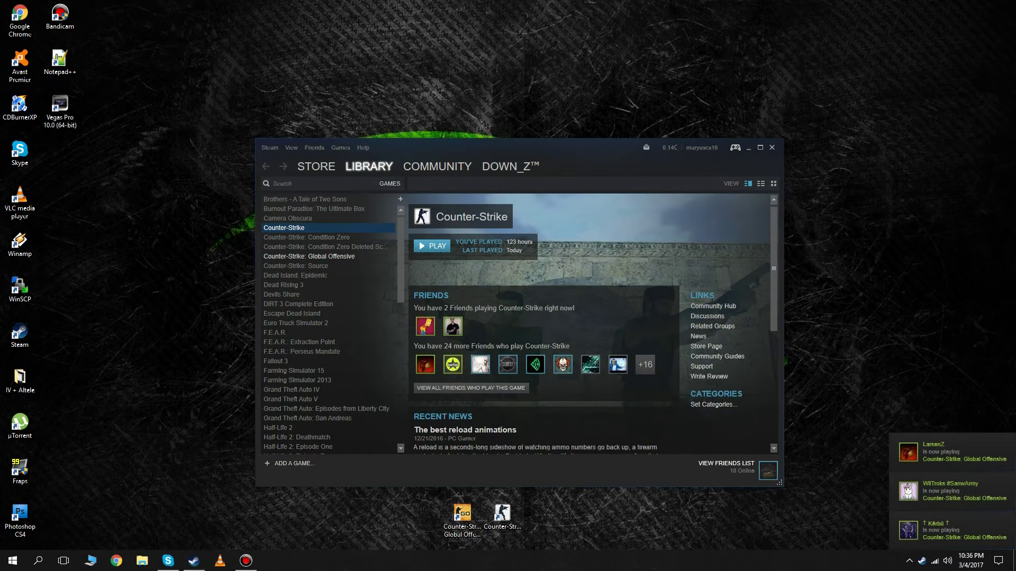
Open the friends list and a friend's chat to view the default skin's emoticon picker, close both windows and reposition Steam.
{"action": "left_click", "coordinate": [726, 463]}
{"action": "double_click", "coordinate": [646, 280]}
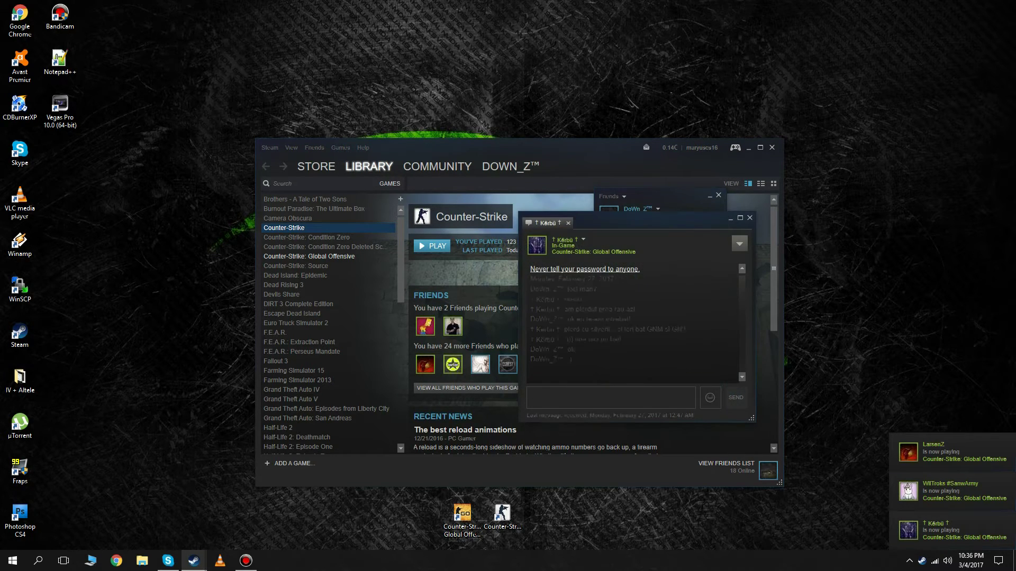
{"action": "left_click", "coordinate": [709, 397]}
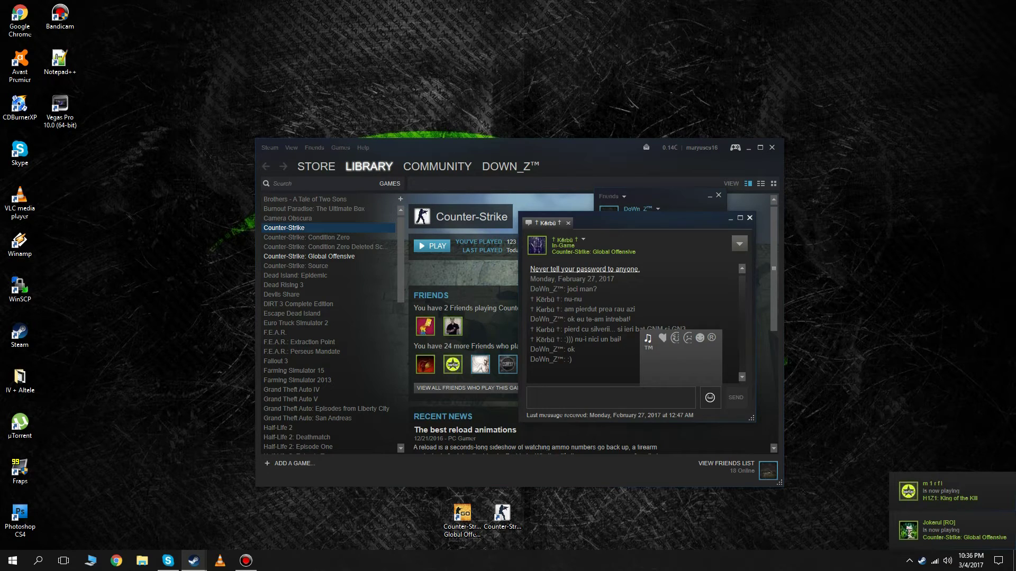
{"action": "key", "text": "Escape"}
{"action": "key", "text": "Escape"}
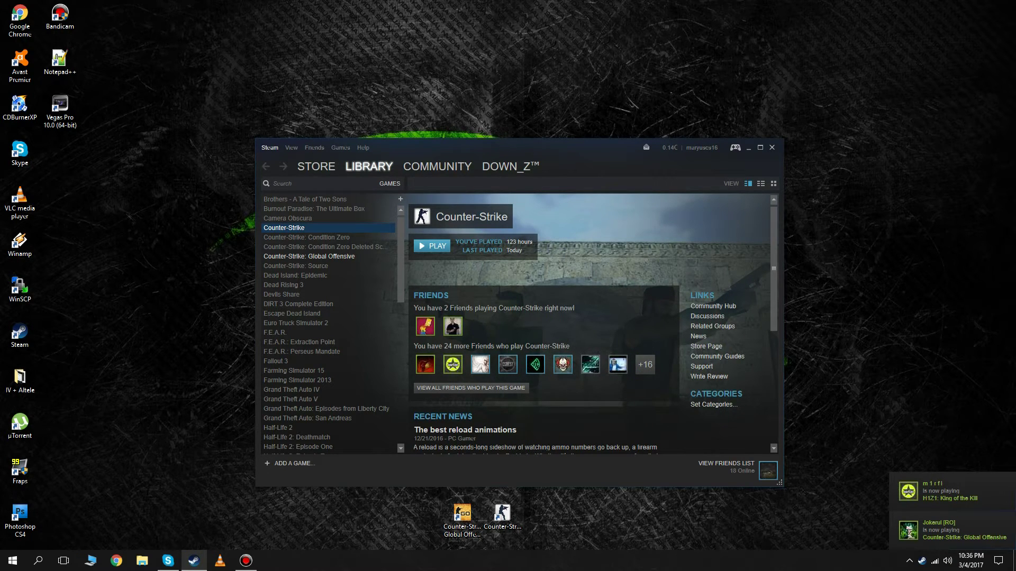
{"action": "left_click_drag", "start_coordinate": [438, 146], "coordinate": [471, 109]}
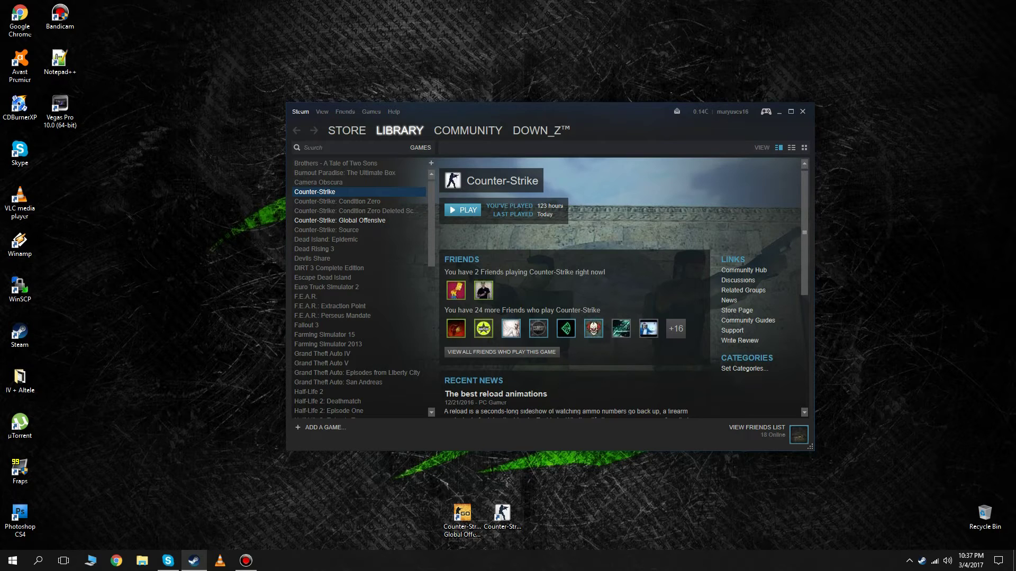
Set the Steam skin to Metro 4.2.4 in the interface settings and restart Steam.
{"action": "left_click", "coordinate": [300, 111]}
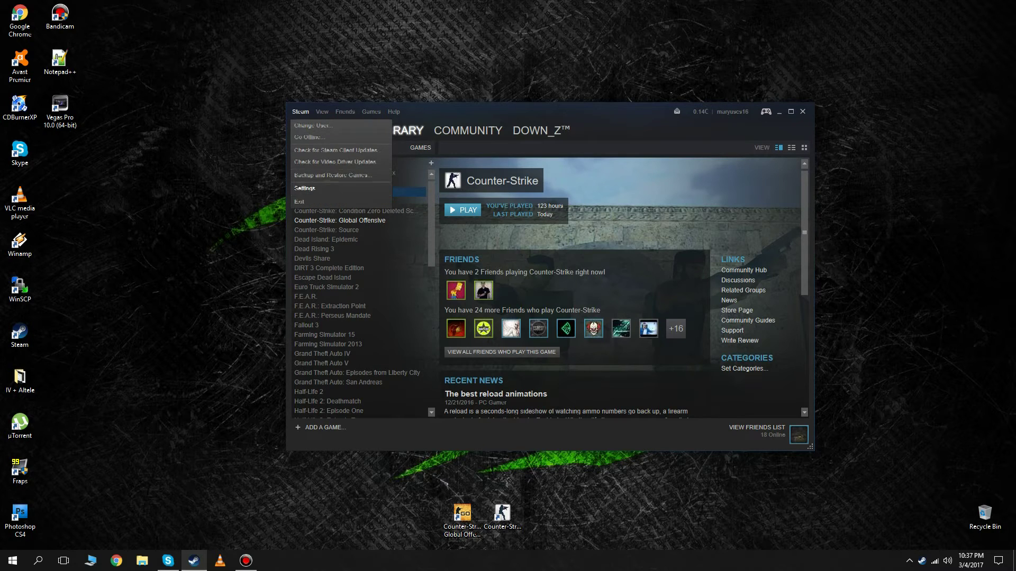
{"action": "left_click", "coordinate": [305, 188]}
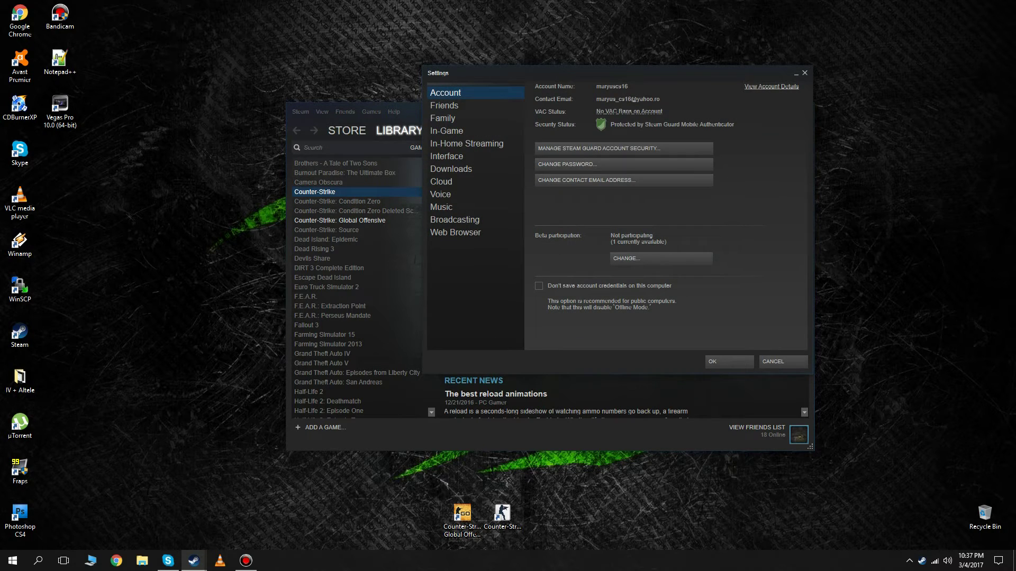
{"action": "left_click", "coordinate": [446, 156]}
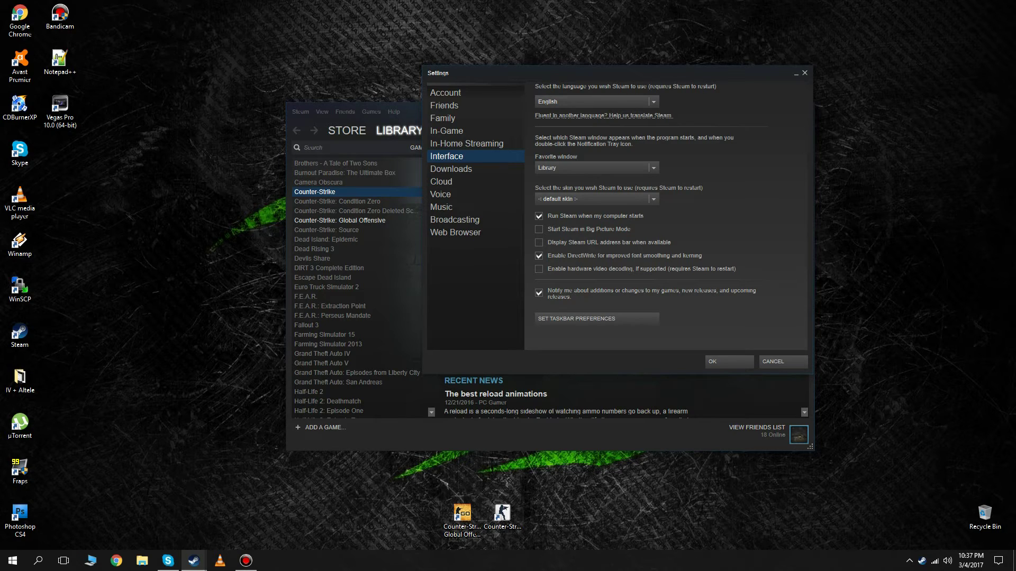
{"action": "left_click", "coordinate": [451, 169]}
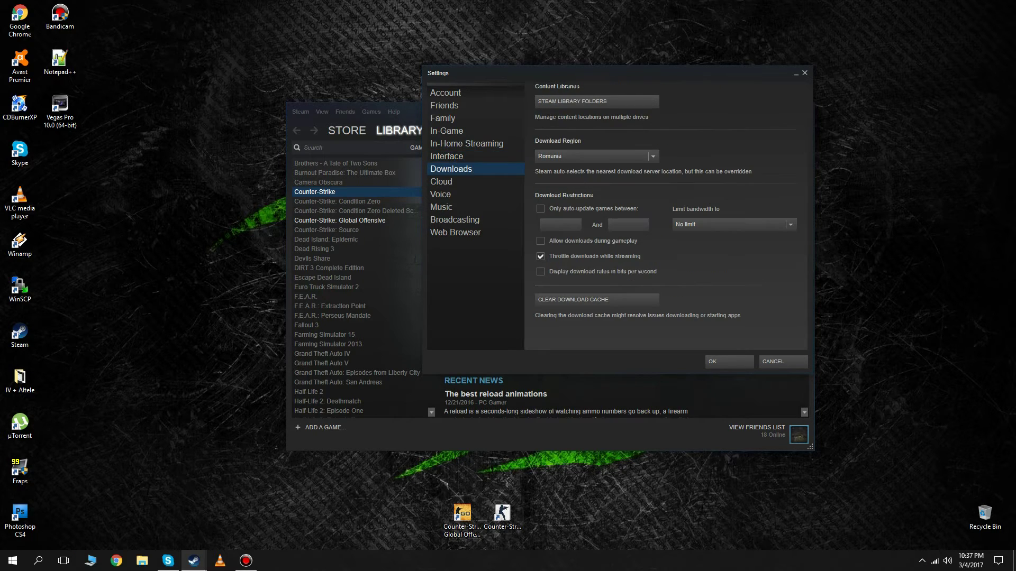
{"action": "left_click", "coordinate": [446, 156]}
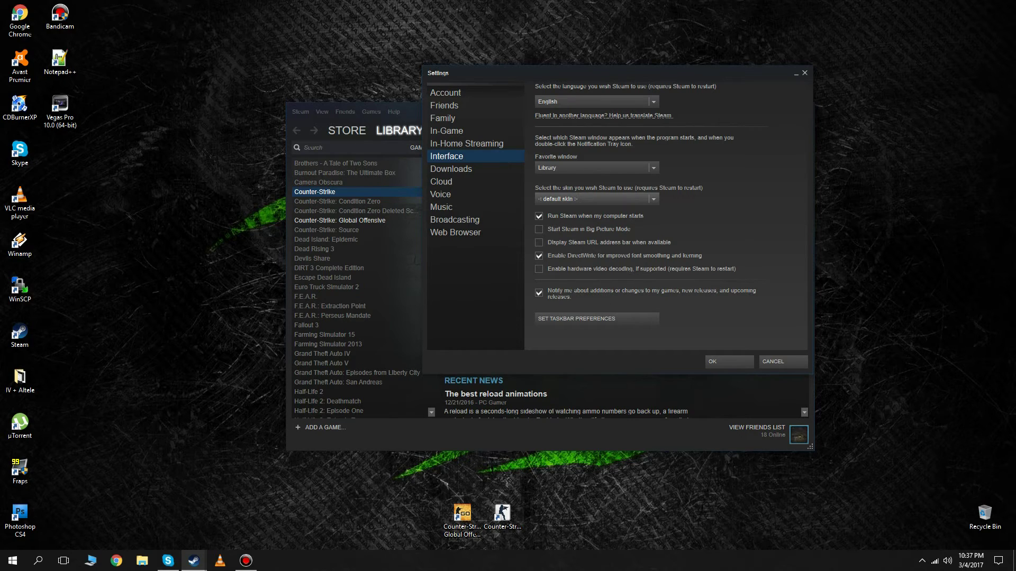
{"action": "left_click", "coordinate": [596, 198]}
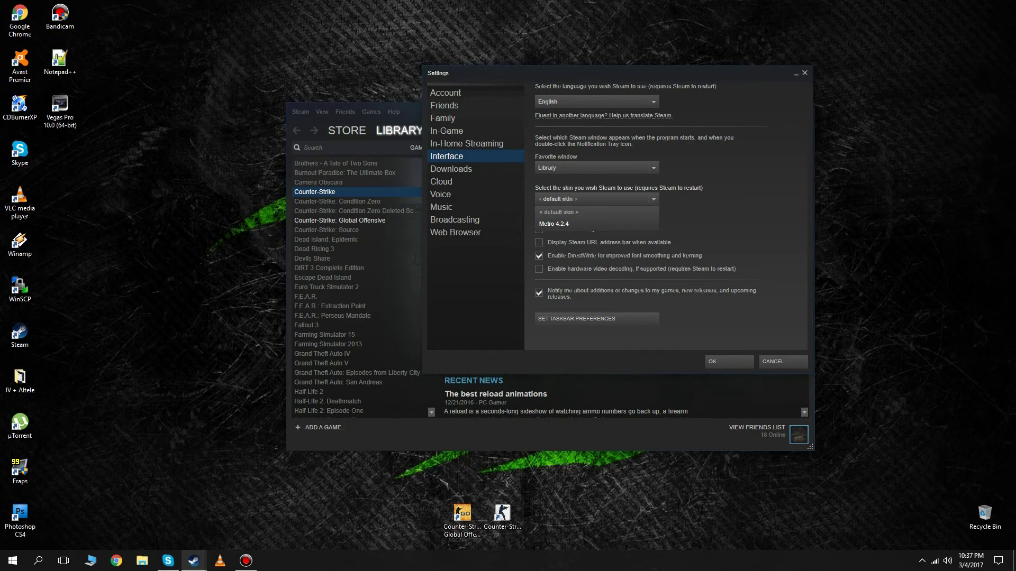
{"action": "left_click", "coordinate": [553, 224]}
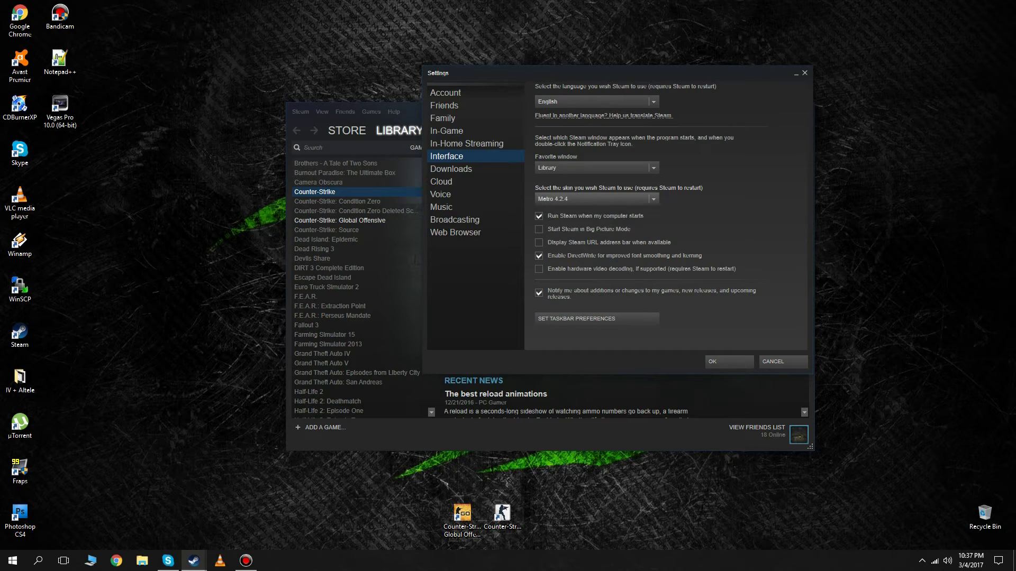
{"action": "left_click", "coordinate": [729, 361]}
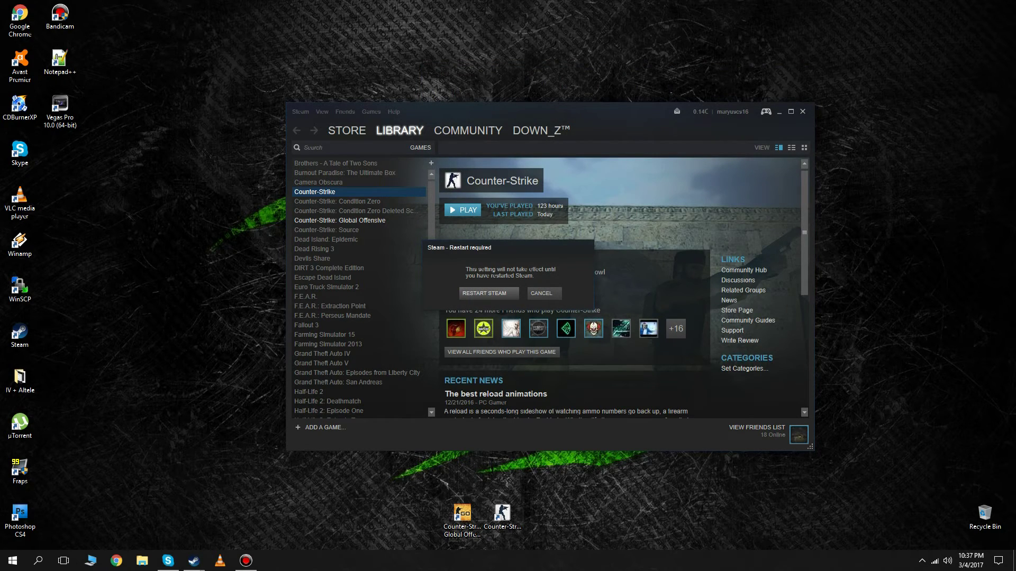
{"action": "left_click", "coordinate": [488, 293]}
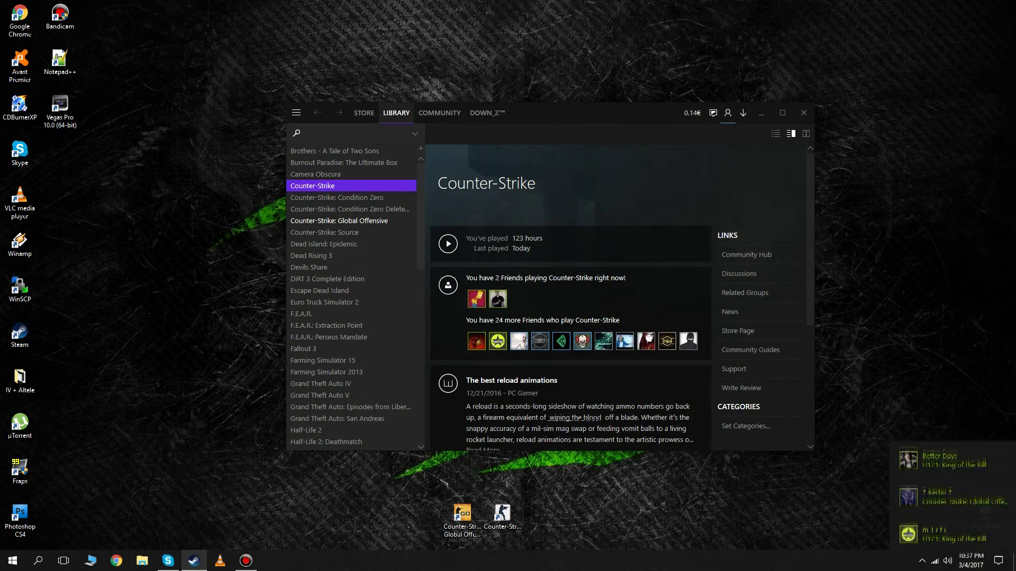
Examine the Metro skin's main menu, the game list and the Counter-Strike: Global Offensive page.
{"action": "left_click_drag", "start_coordinate": [579, 122], "coordinate": [608, 134]}
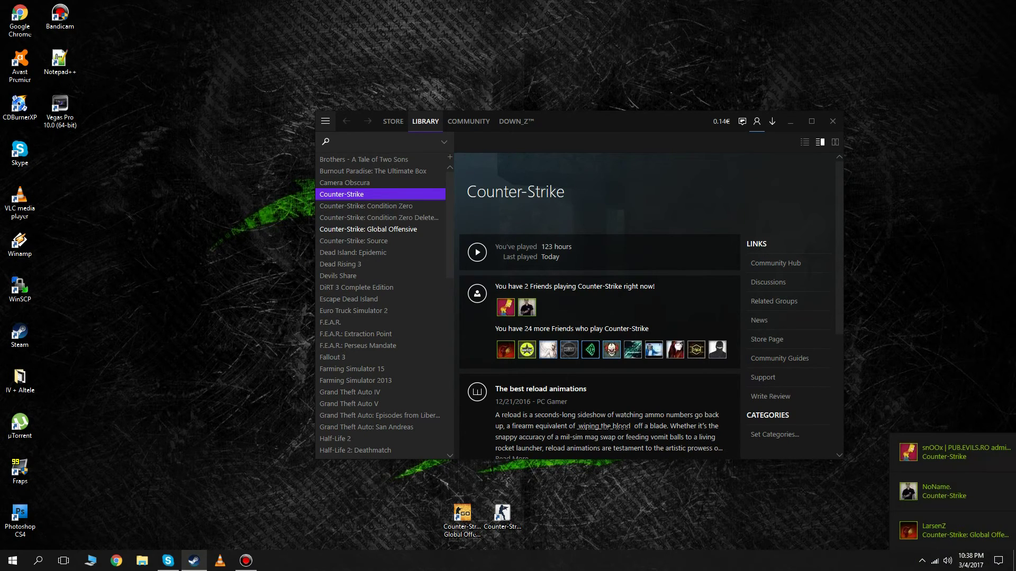
{"action": "left_click", "coordinate": [325, 121]}
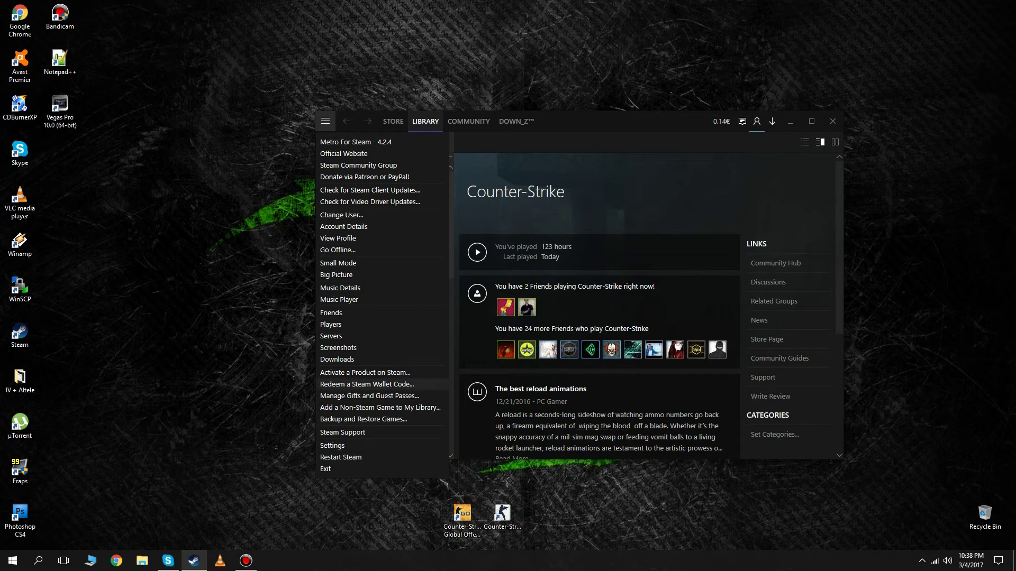
{"action": "left_click", "coordinate": [325, 121]}
{"action": "mouse_move", "coordinate": [392, 121]}
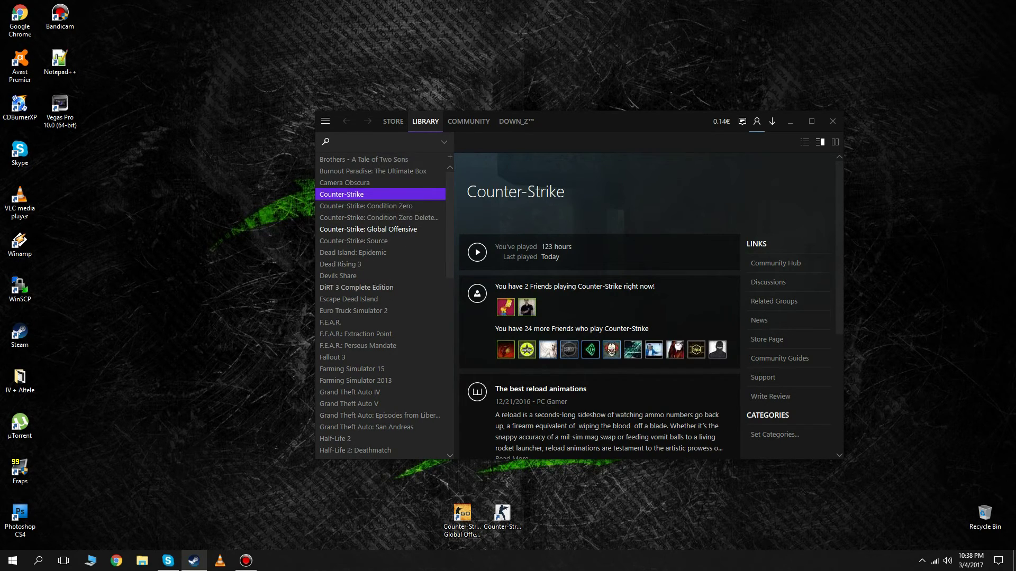
{"action": "scroll", "coordinate": [365, 287], "scroll_direction": "down", "scroll_amount": 7}
{"action": "scroll", "coordinate": [365, 287], "scroll_direction": "down", "scroll_amount": 7}
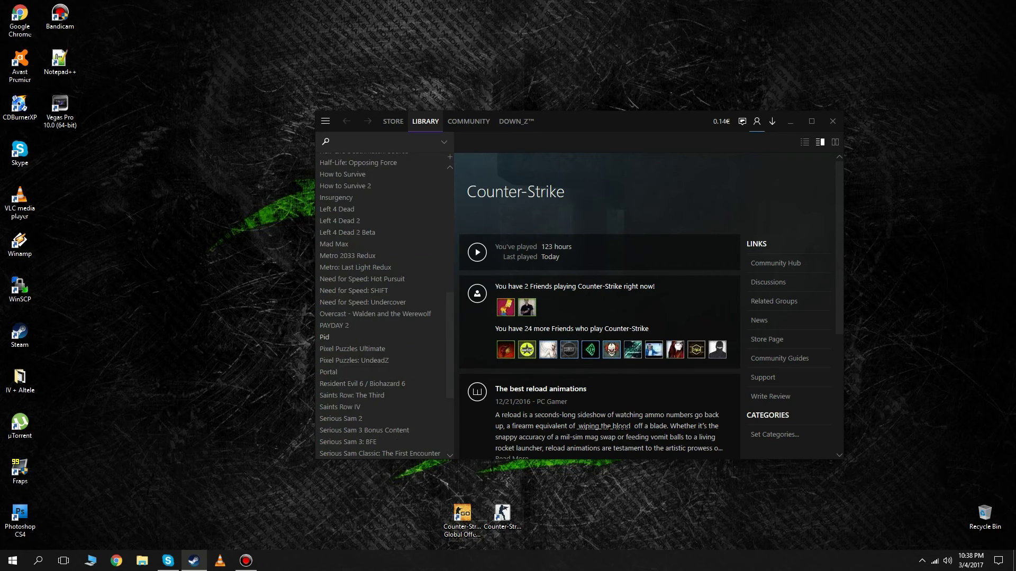
{"action": "scroll", "coordinate": [381, 307], "scroll_direction": "up", "scroll_amount": 14}
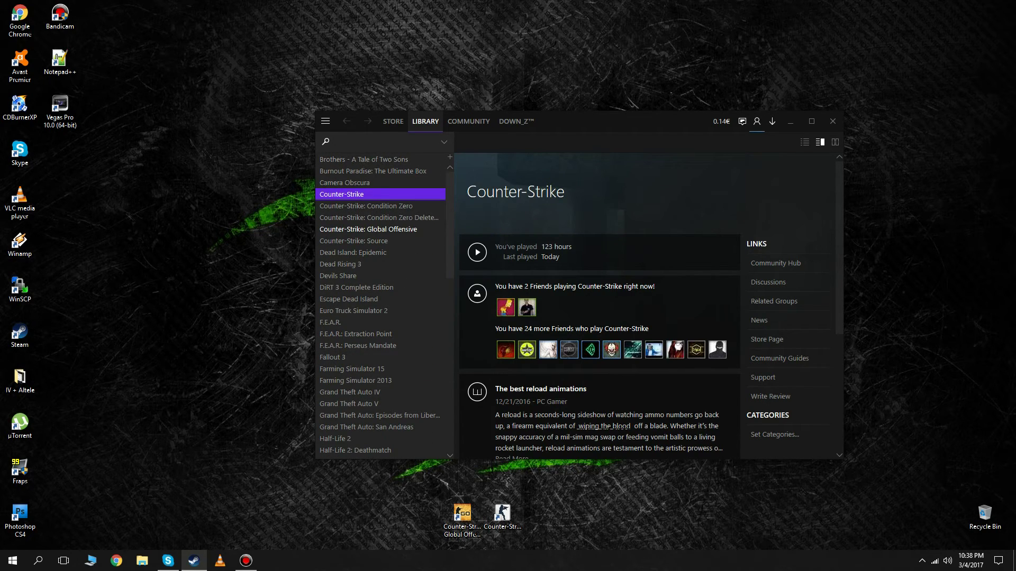
{"action": "left_click", "coordinate": [380, 229]}
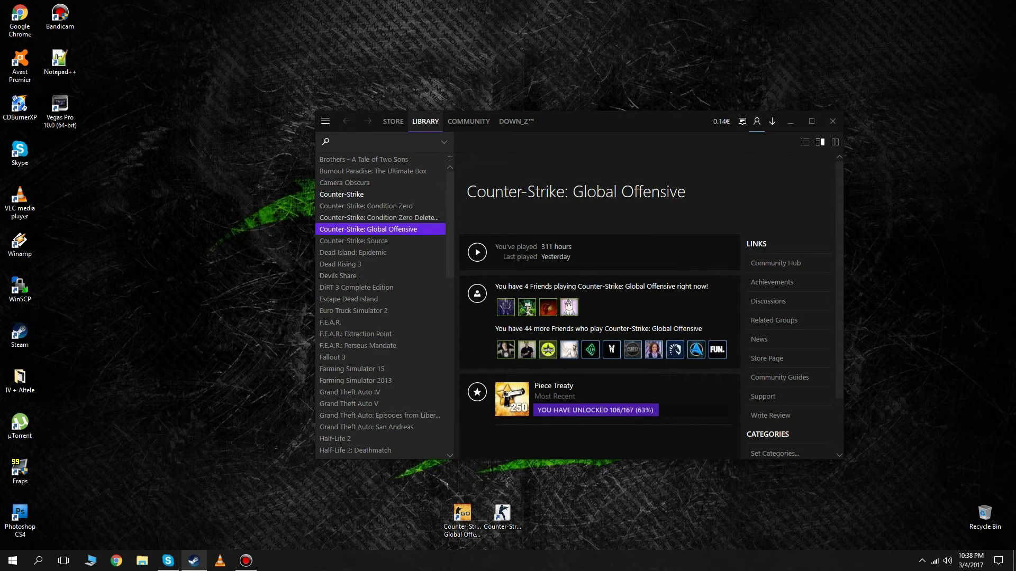
Examine the Metro skin's profile menu, friends list and downloads page, and return to the game library.
{"action": "mouse_move", "coordinate": [516, 121]}
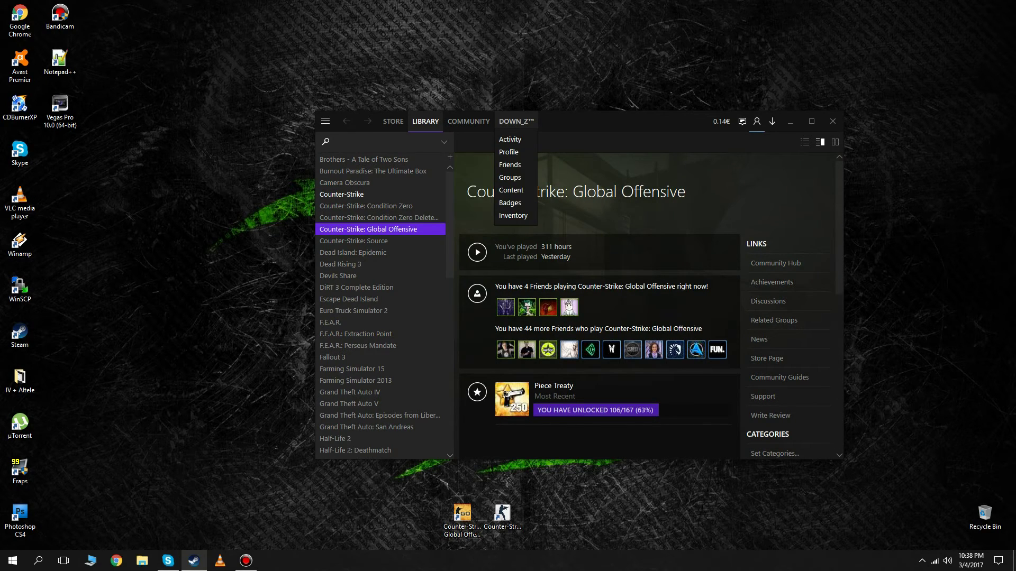
{"action": "left_click", "coordinate": [508, 152]}
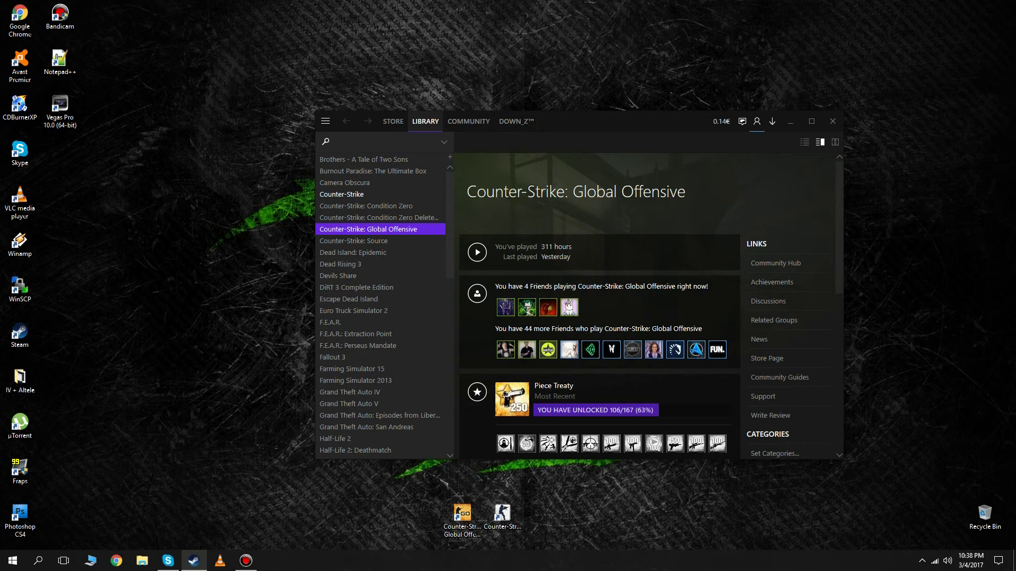
{"action": "left_click", "coordinate": [742, 121]}
{"action": "left_click", "coordinate": [757, 122]}
{"action": "scroll", "coordinate": [659, 344], "scroll_direction": "down", "scroll_amount": 2}
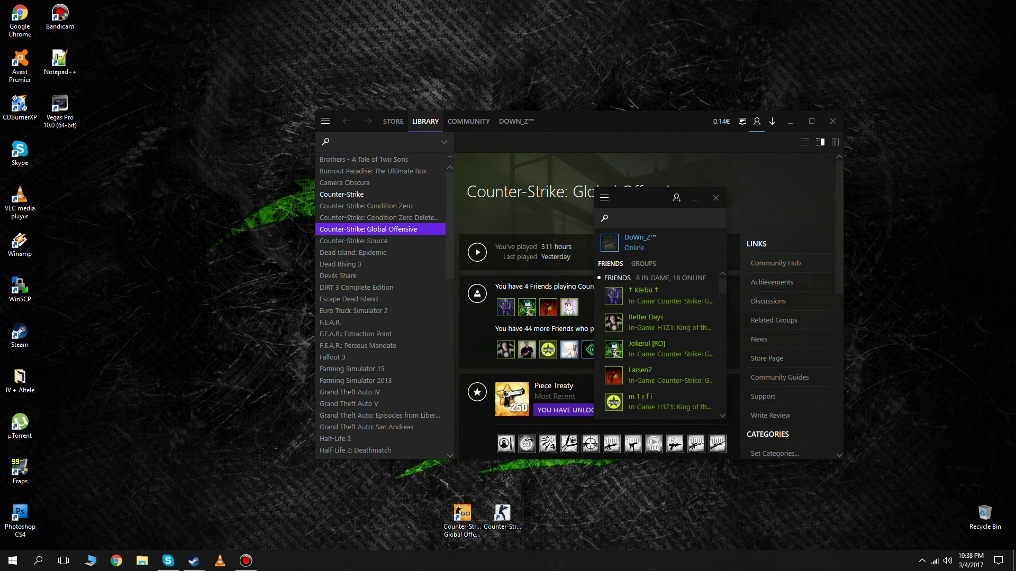
{"action": "left_click", "coordinate": [715, 198]}
{"action": "left_click", "coordinate": [772, 122]}
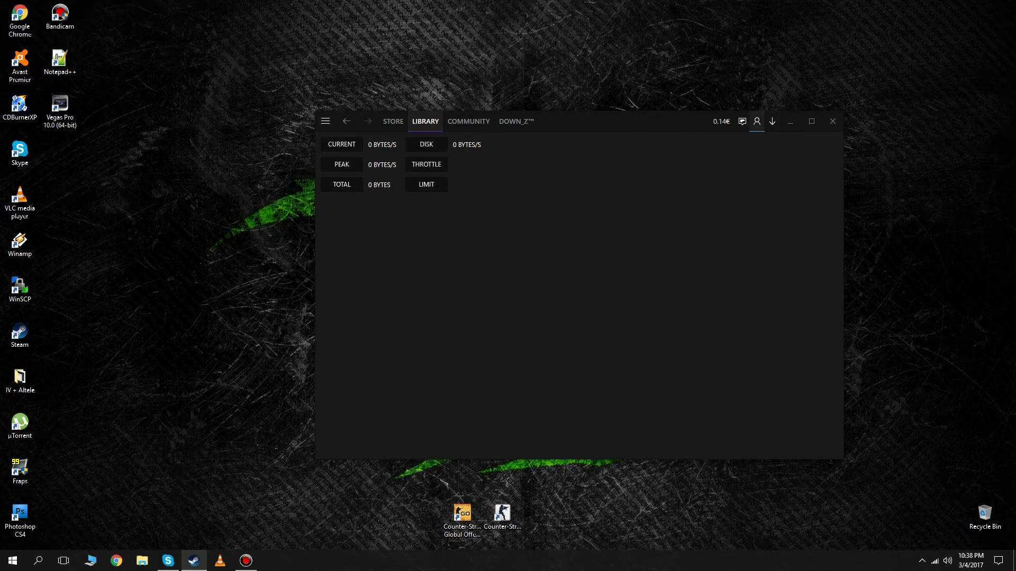
{"action": "left_click", "coordinate": [425, 121]}
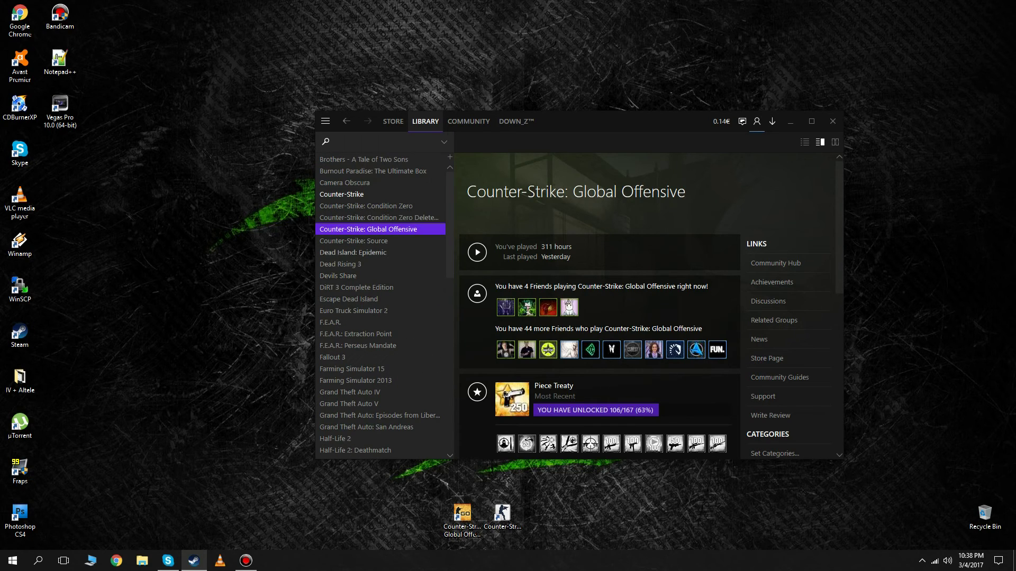
Start installing Camera Obscura under C:\Program Files (x86)\Steam, with desktop and start menu shortcuts.
{"action": "left_click", "coordinate": [344, 182]}
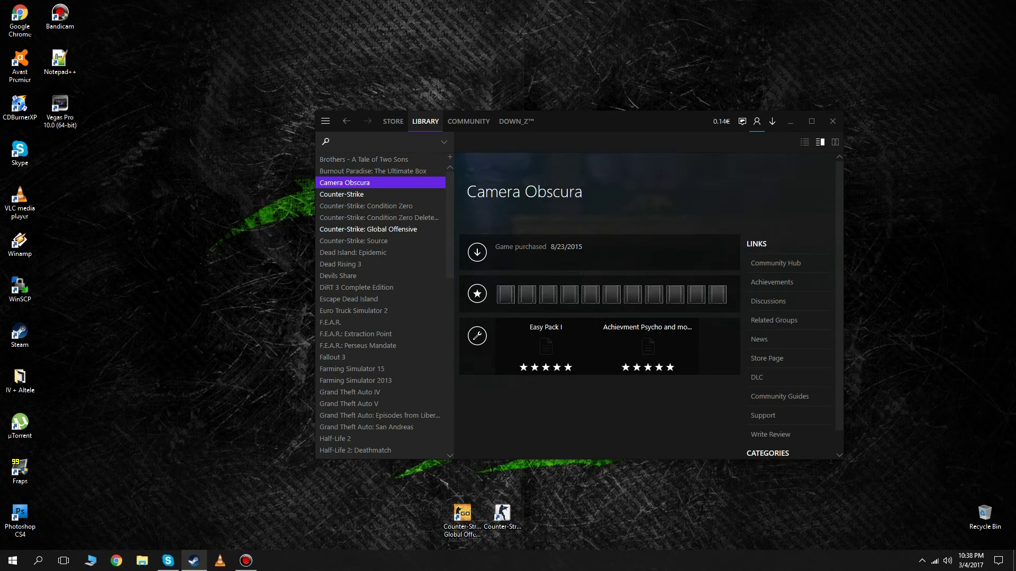
{"action": "left_click", "coordinate": [476, 252]}
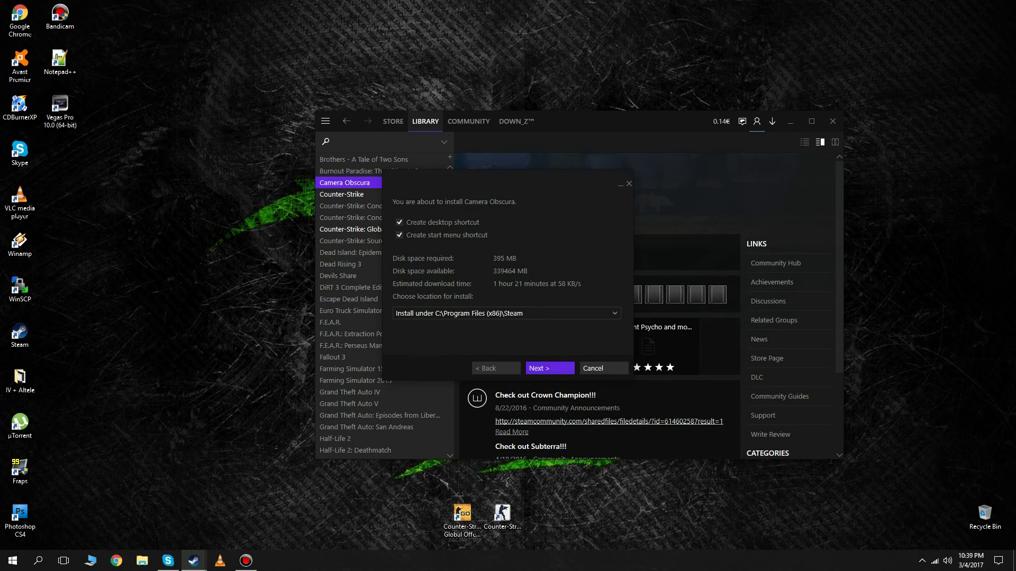
{"action": "left_click", "coordinate": [549, 368]}
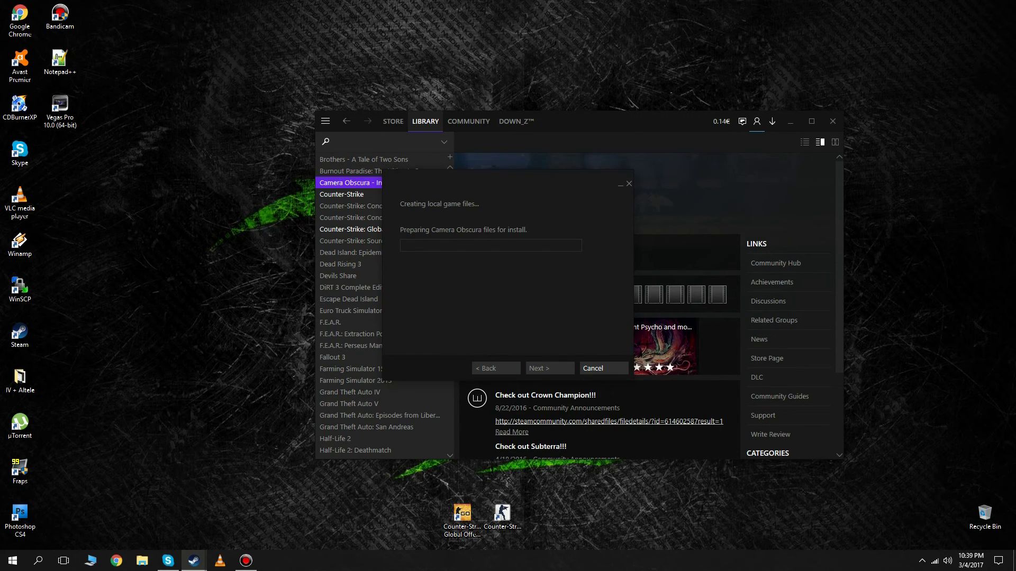
{"action": "left_click_drag", "start_coordinate": [514, 199], "coordinate": [581, 223]}
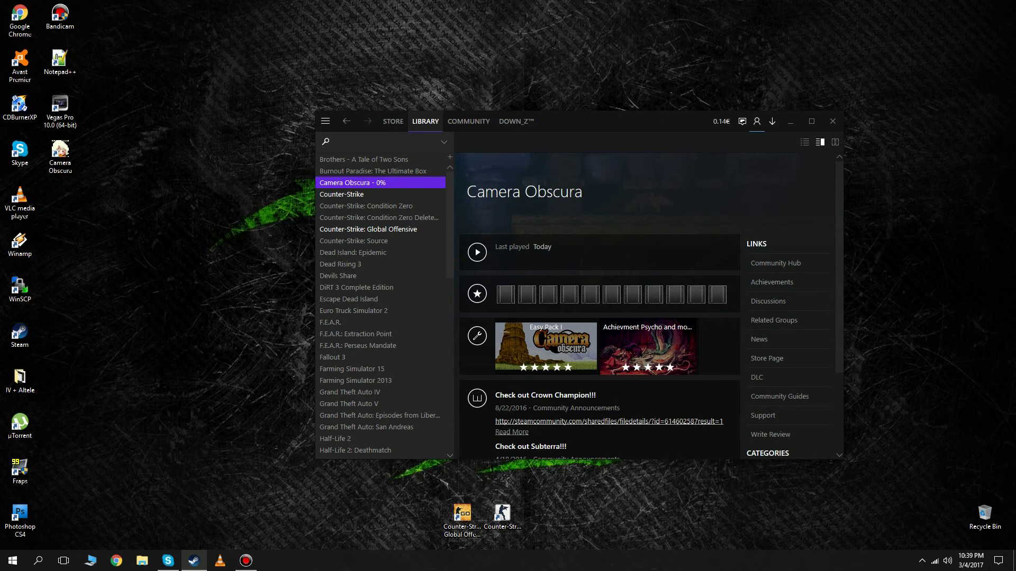
Pause the Camera Obscura download from the downloads page and return to the game library.
{"action": "left_click", "coordinate": [772, 121]}
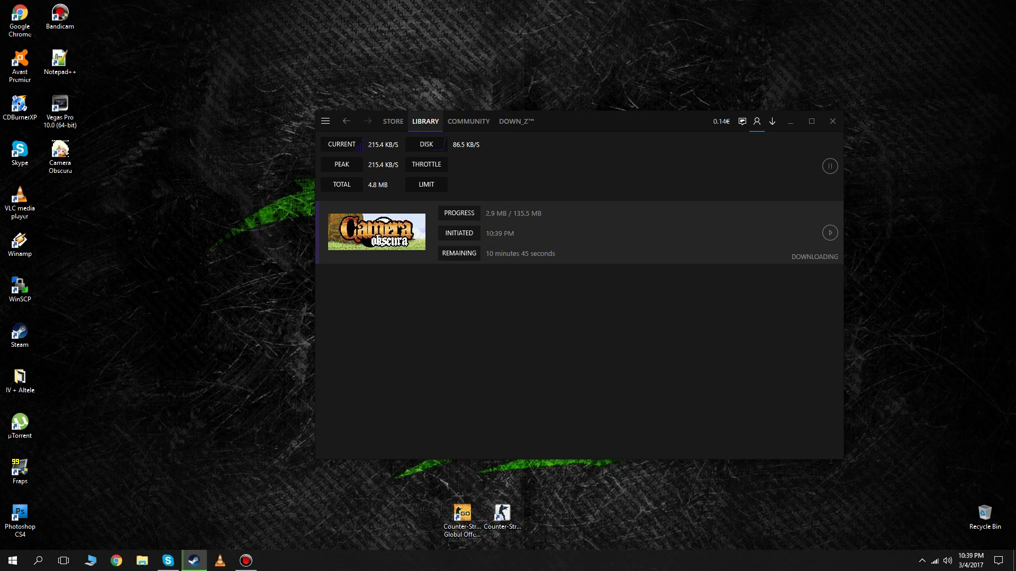
{"action": "left_click", "coordinate": [830, 166]}
{"action": "left_click", "coordinate": [425, 121]}
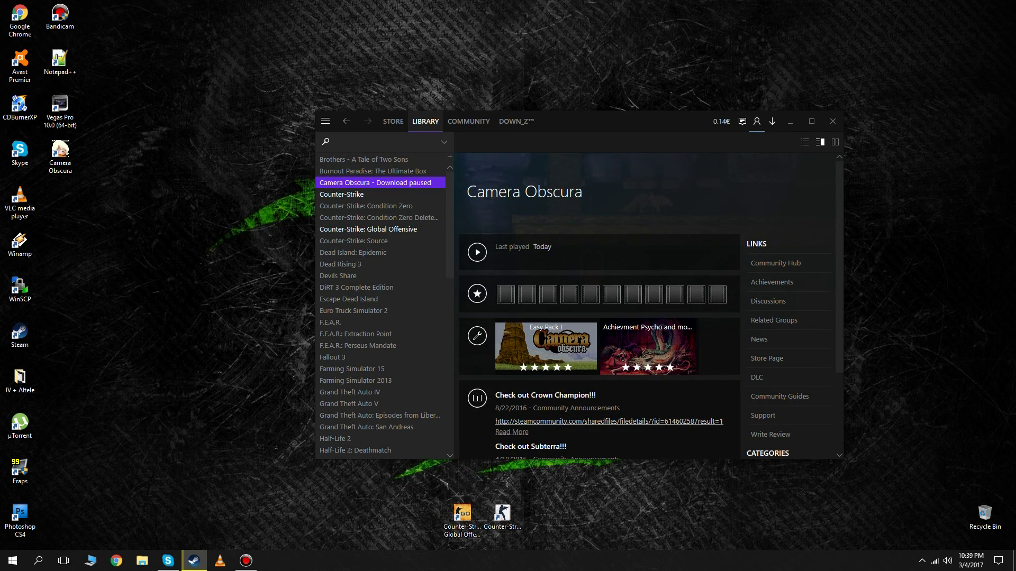
Look through the library's game list under the Metro skin and close the Steam window.
{"action": "scroll", "coordinate": [350, 310], "scroll_direction": "down", "scroll_amount": 3}
{"action": "scroll", "coordinate": [349, 309], "scroll_direction": "up", "scroll_amount": 3}
{"action": "scroll", "coordinate": [360, 357], "scroll_direction": "down", "scroll_amount": 3}
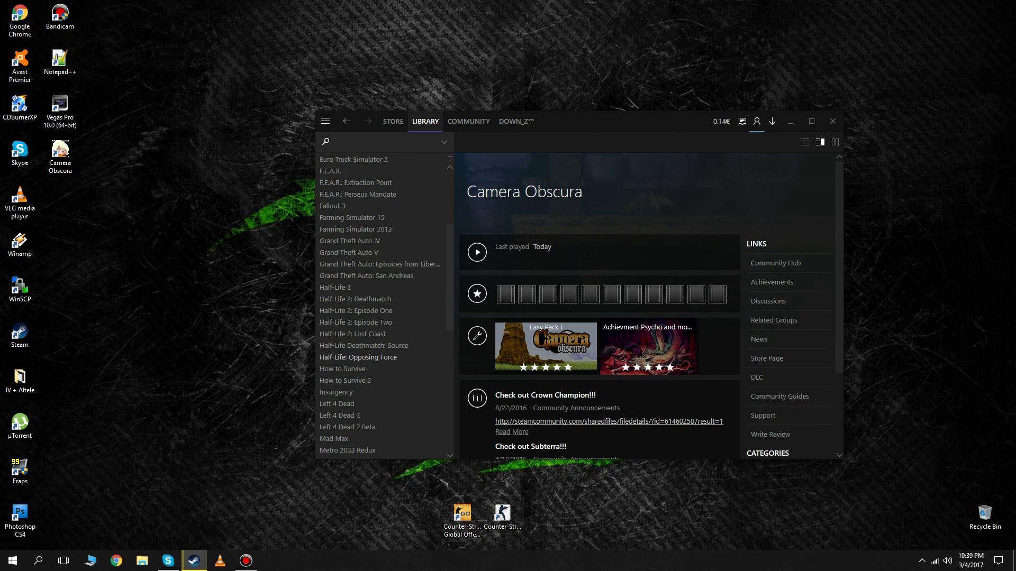
{"action": "scroll", "coordinate": [384, 303], "scroll_direction": "up", "scroll_amount": 3}
{"action": "left_click_drag", "start_coordinate": [609, 127], "coordinate": [547, 128]}
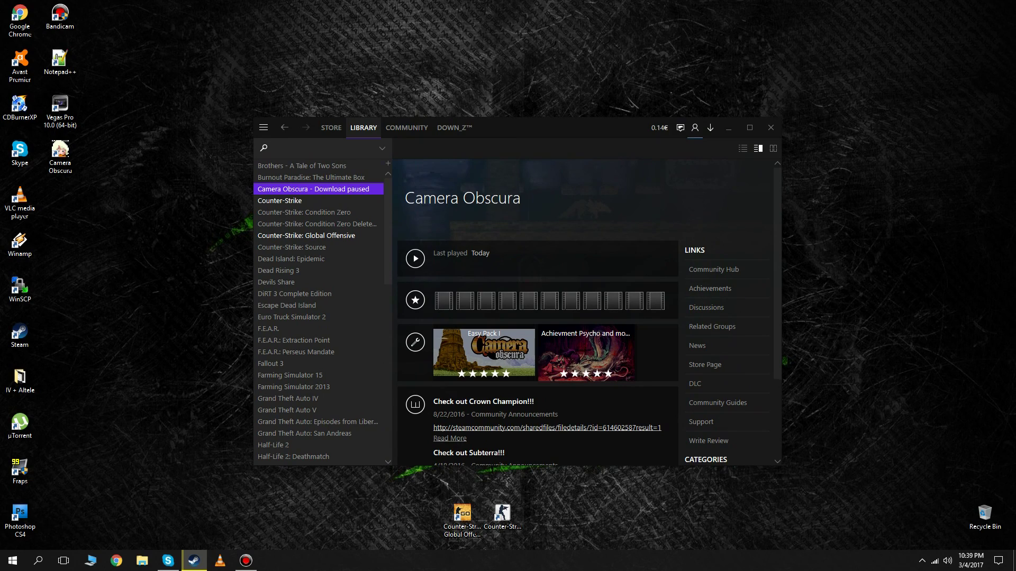
{"action": "left_click", "coordinate": [770, 127]}
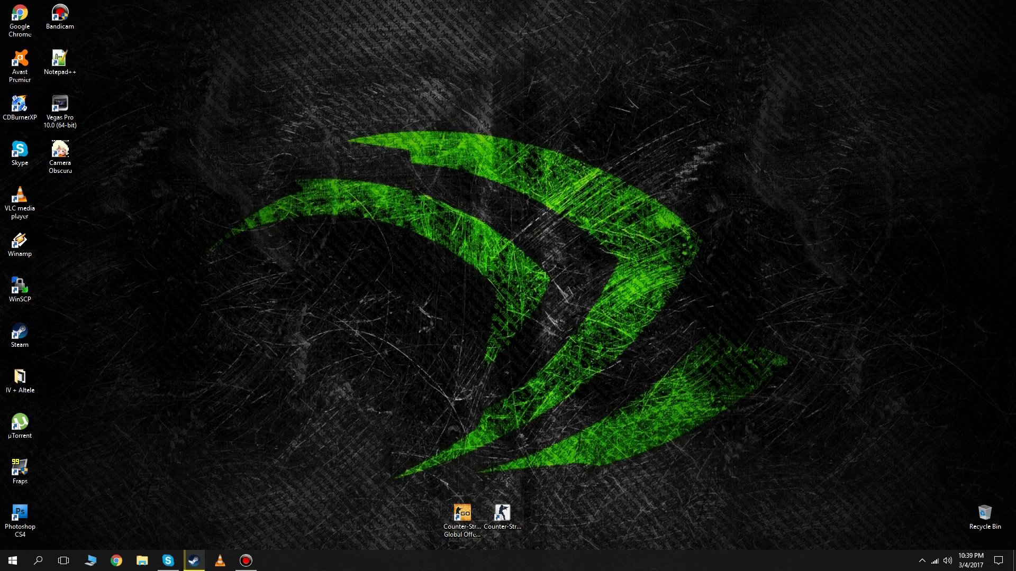